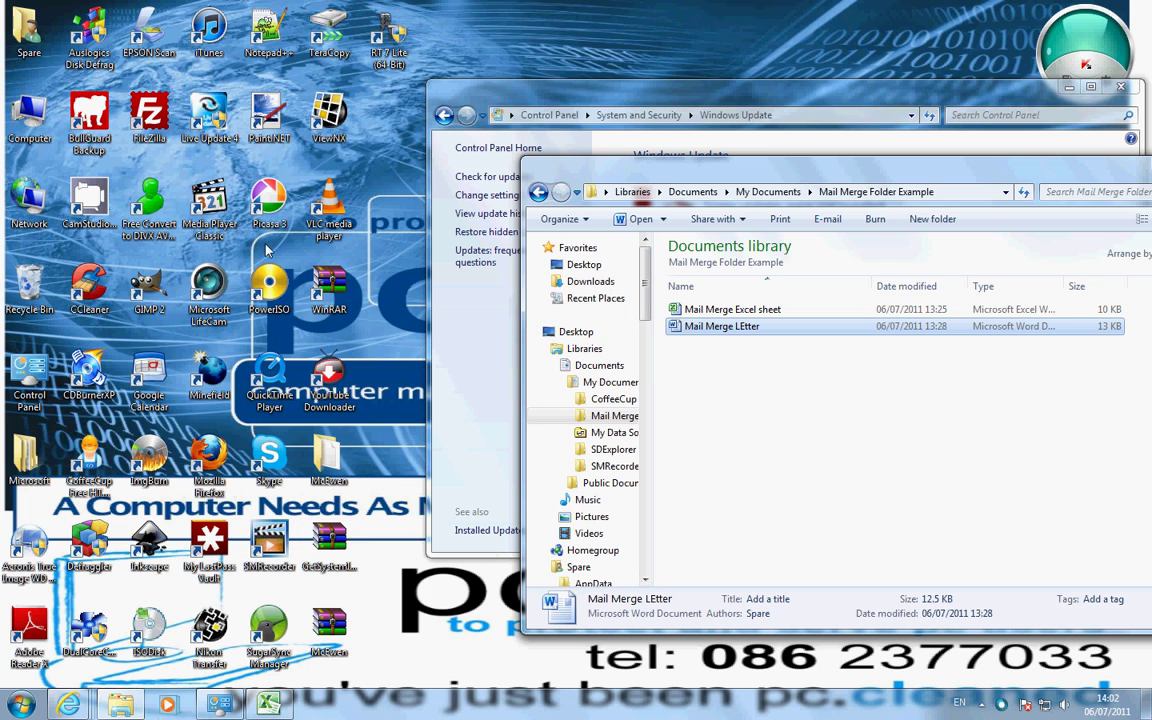
- Open the "Mail Merge Excel sheet" workbook from the Mail Merge Folder Example folder and review its column headings and recipient rows
click(135, 708)
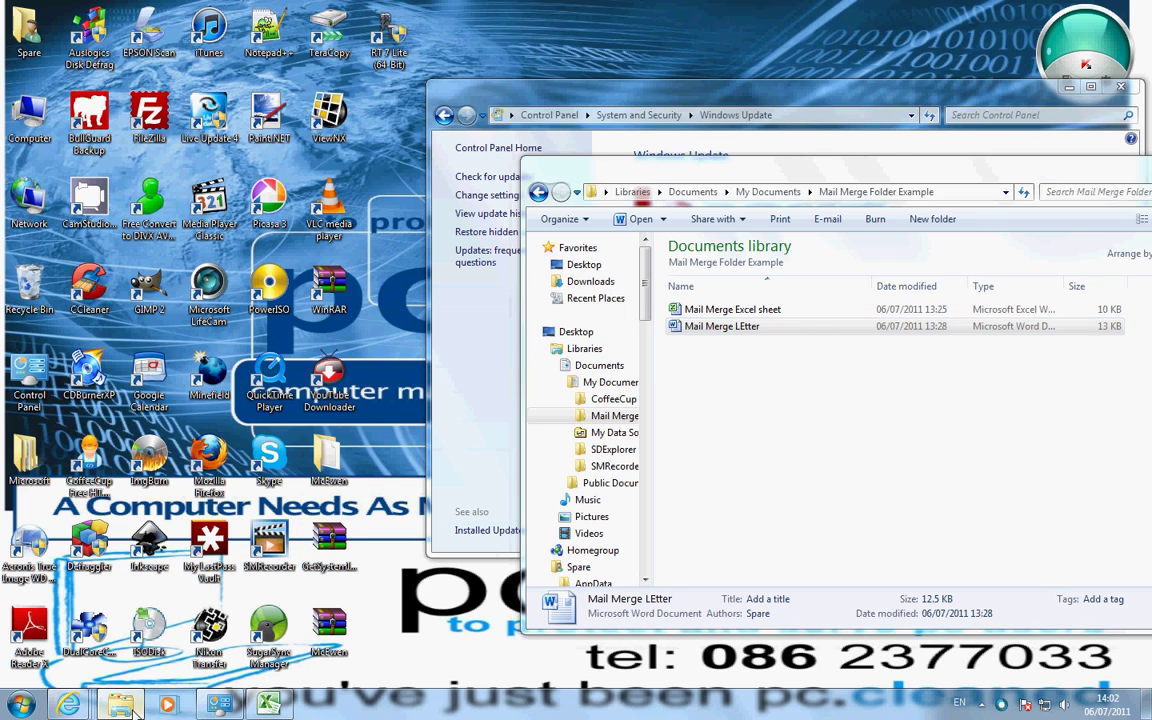
click(135, 708)
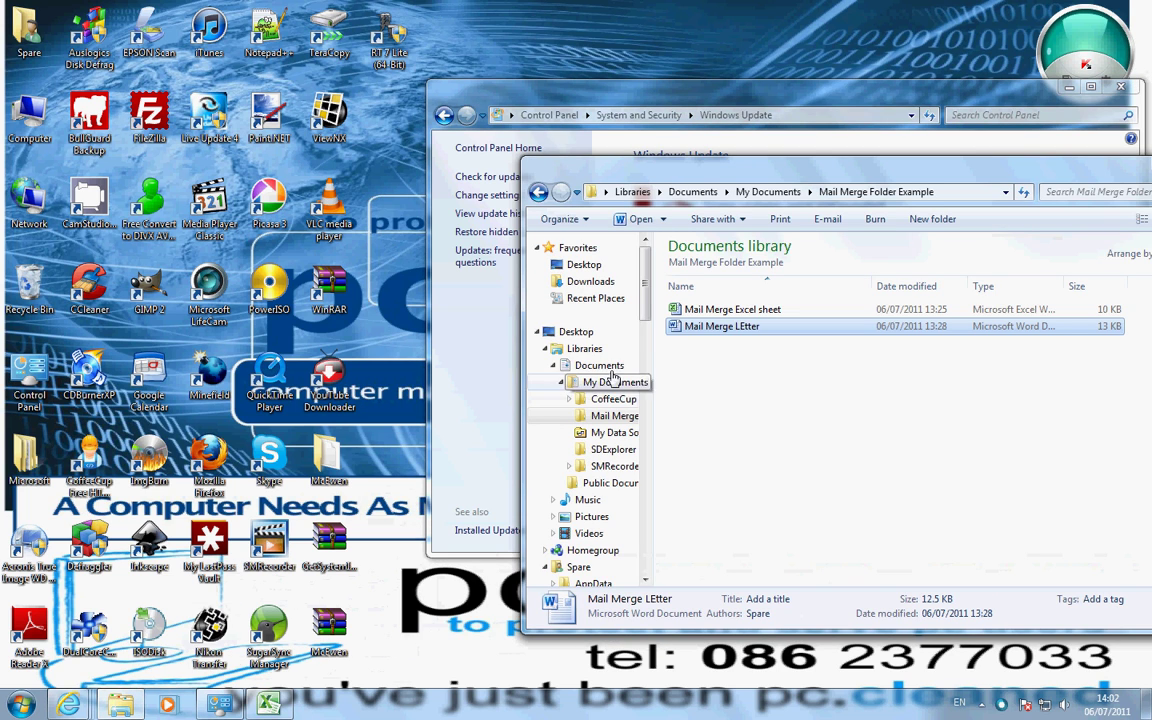
double_click(690, 310)
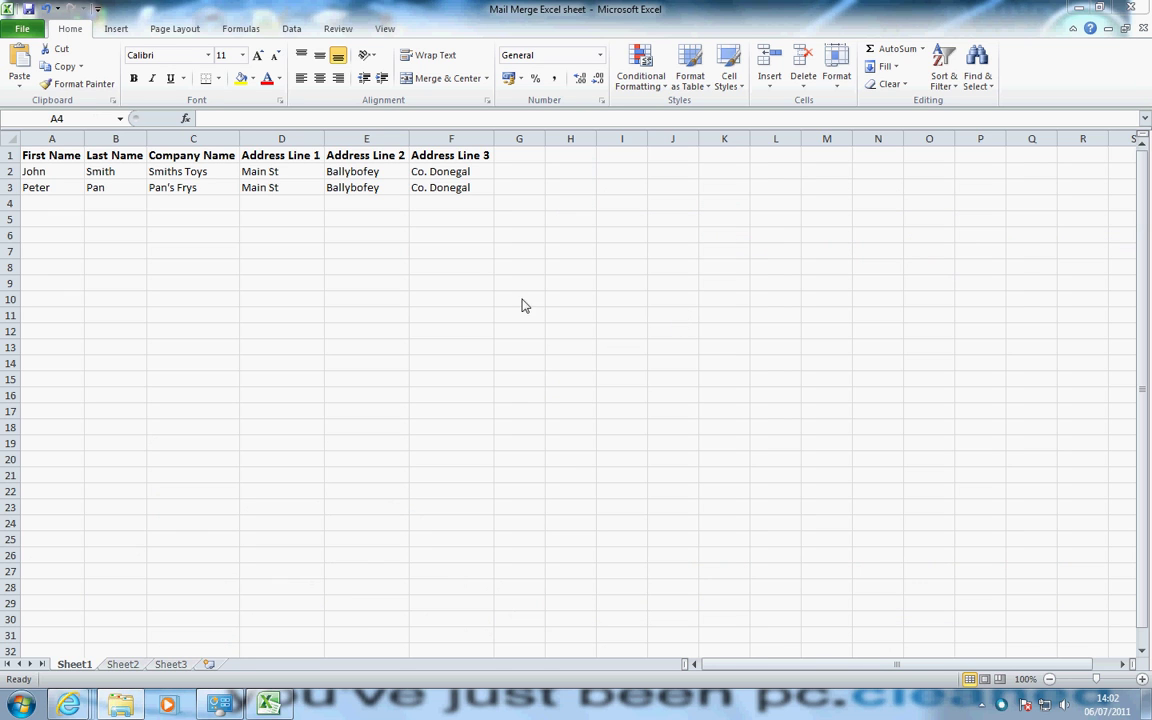
click(46, 158)
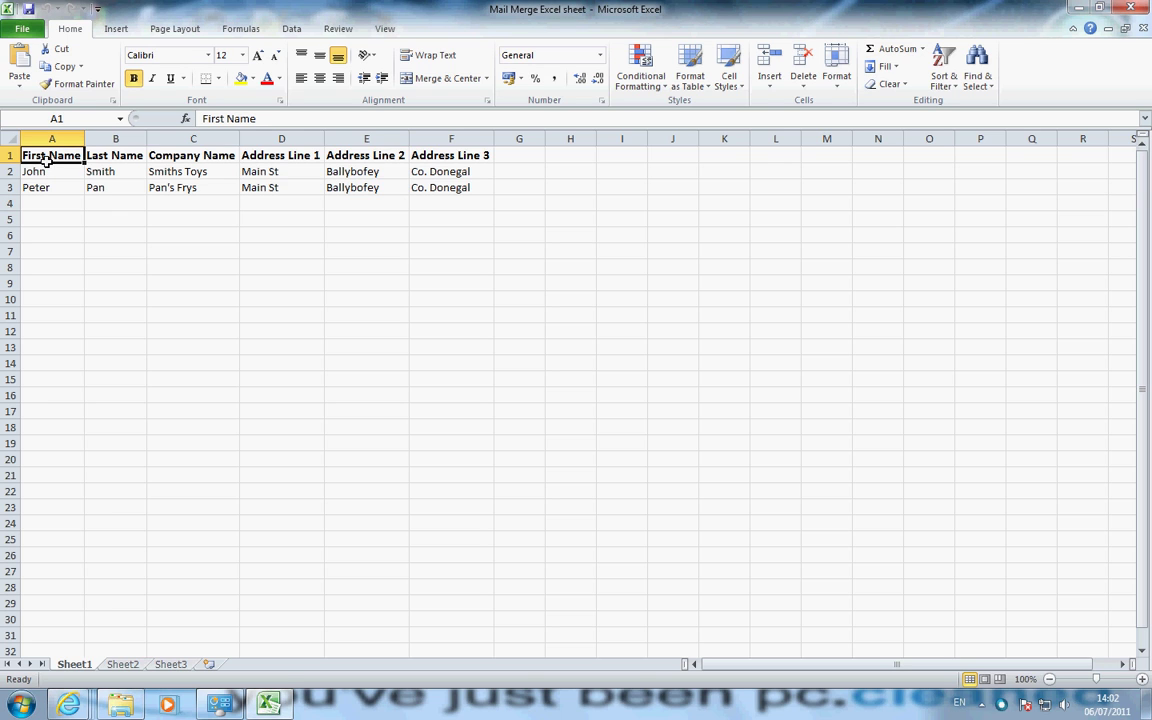
click(104, 147)
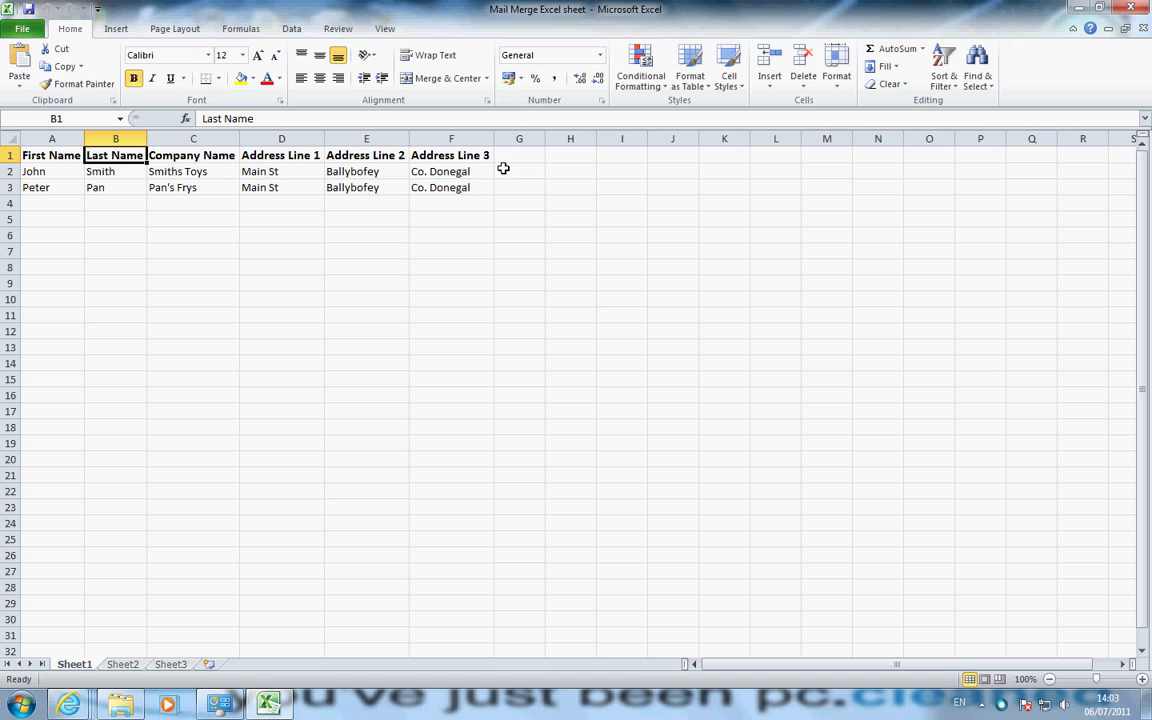
drag(46, 171, 50, 180)
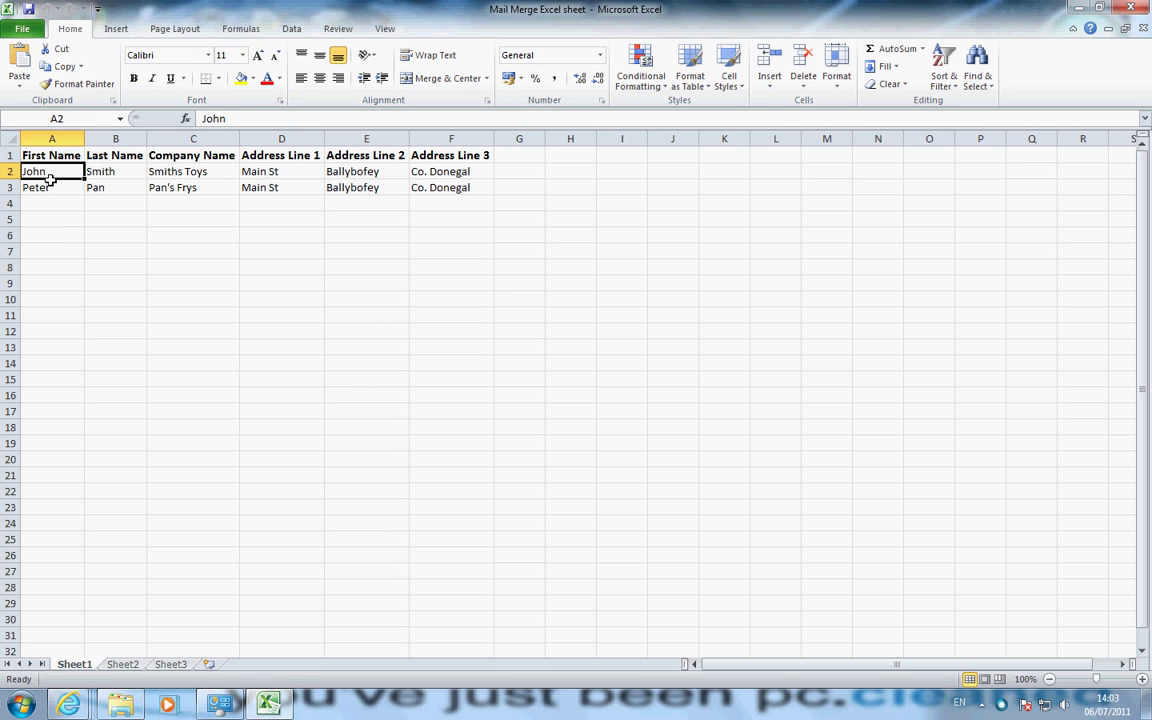
click(51, 187)
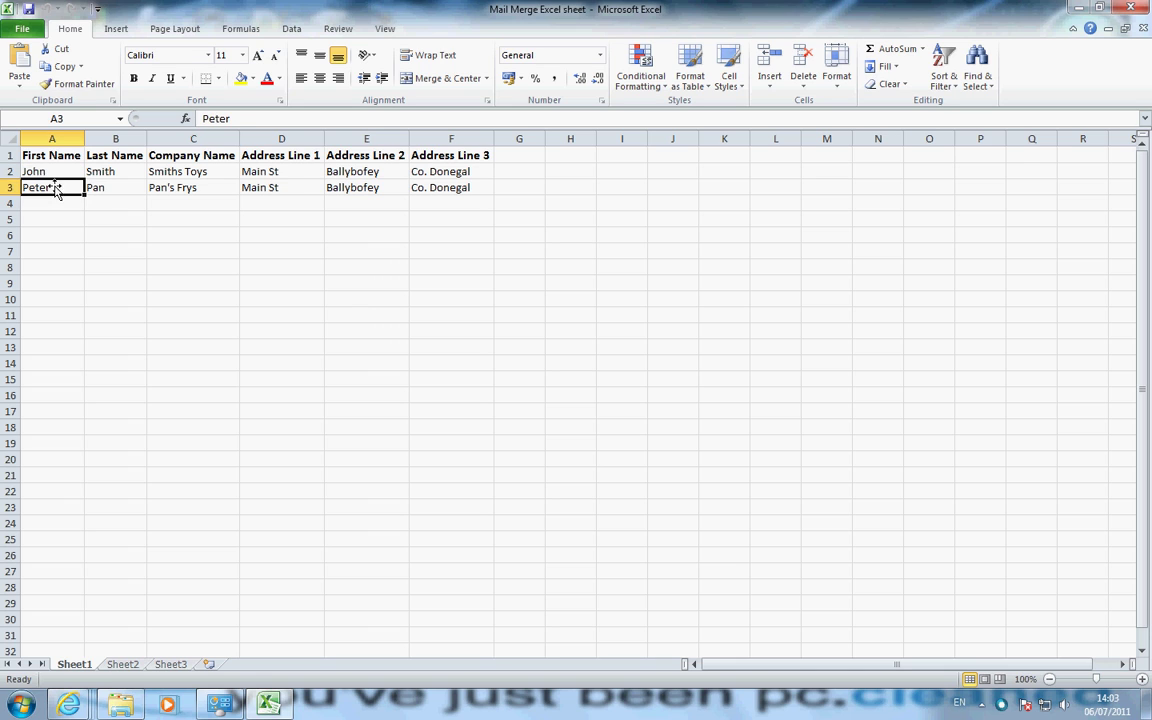
click(56, 172)
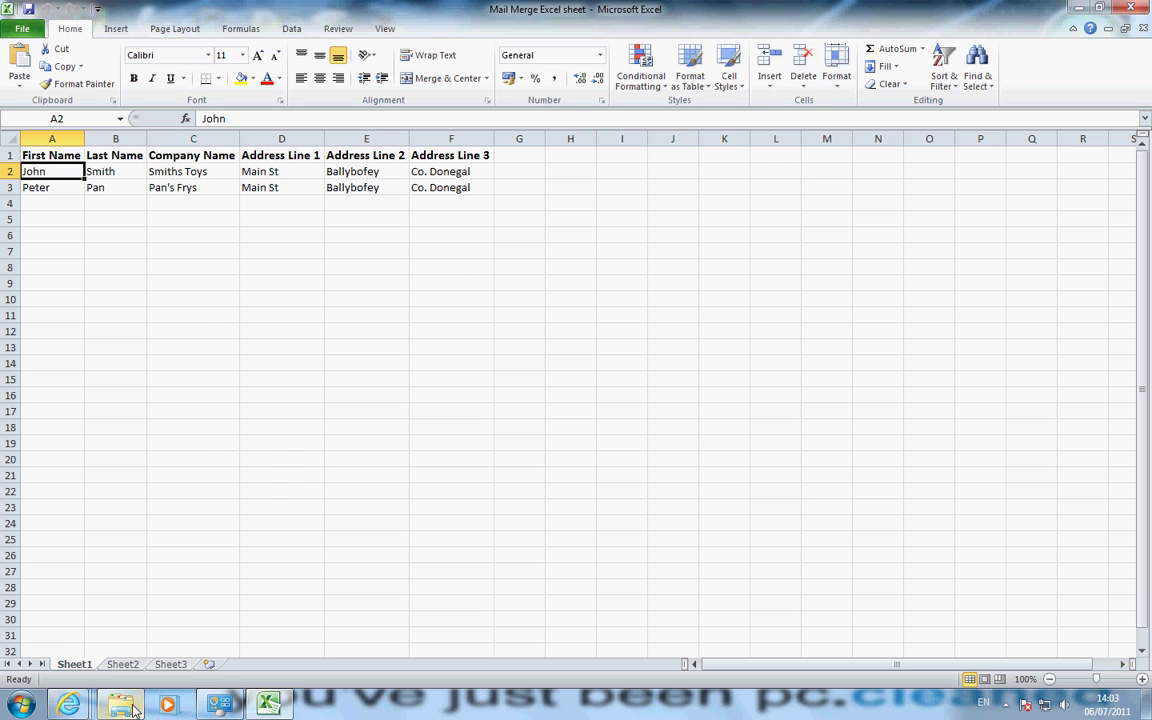
- Save the workbook as "Mail Merge Excel sheet" in the Mail Merge Folder Example folder, replacing the existing file
click(22, 28)
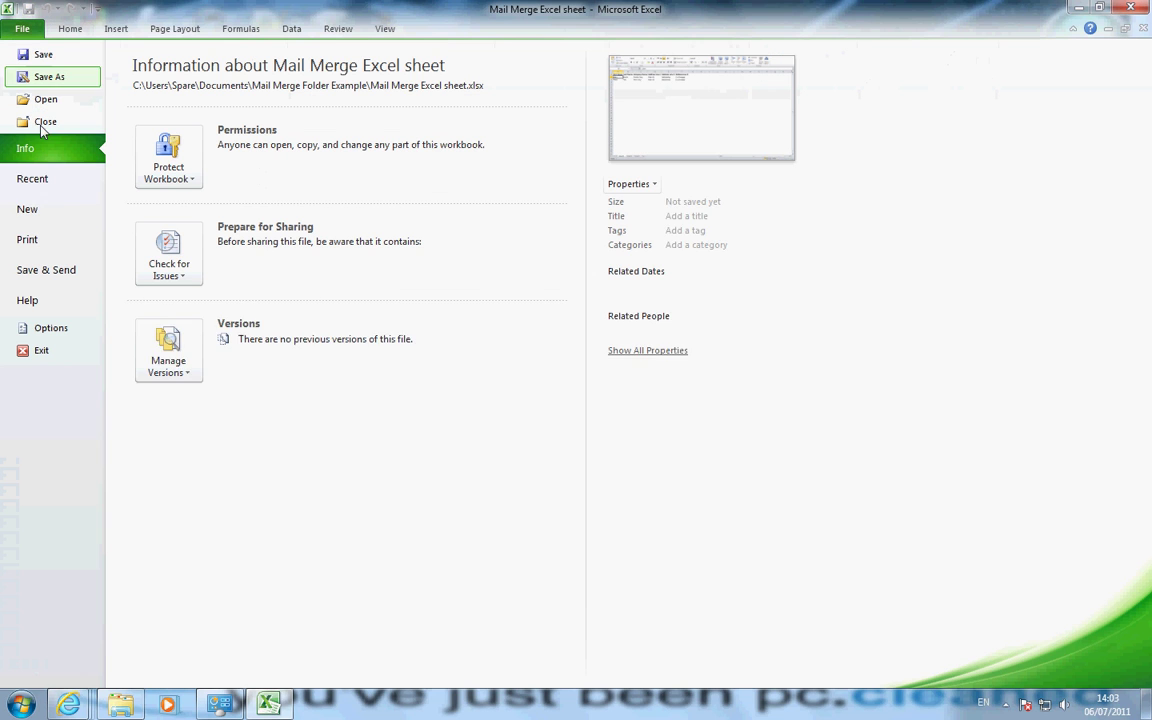
click(51, 86)
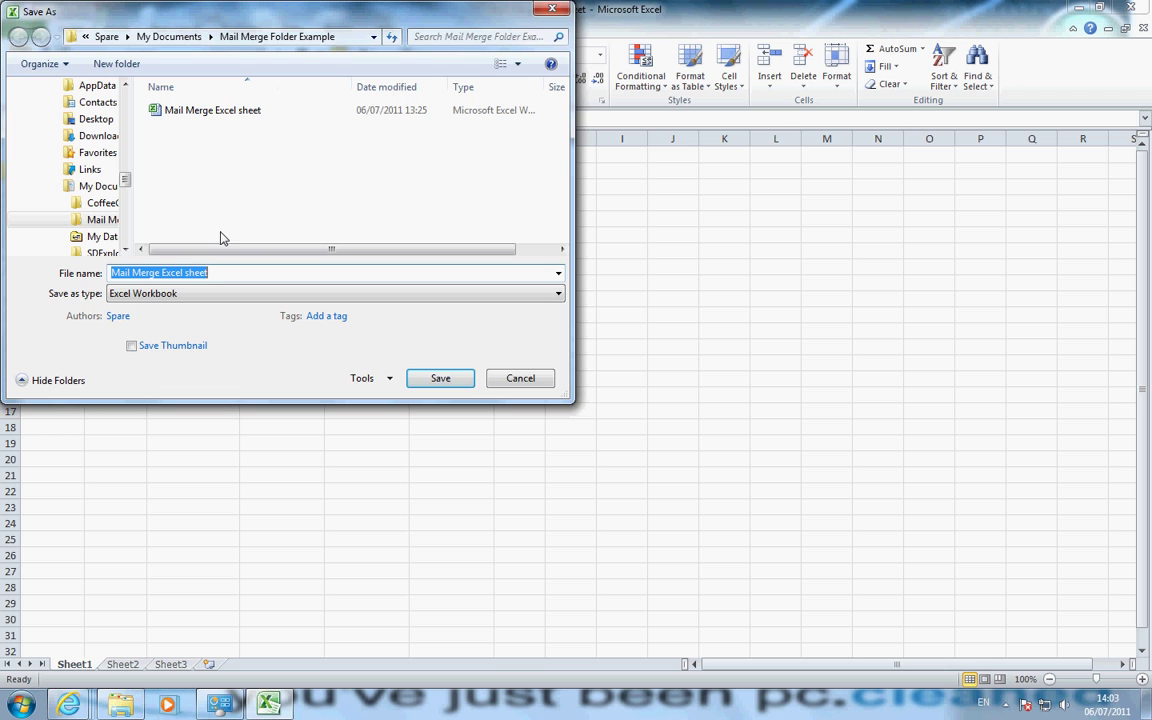
click(220, 279)
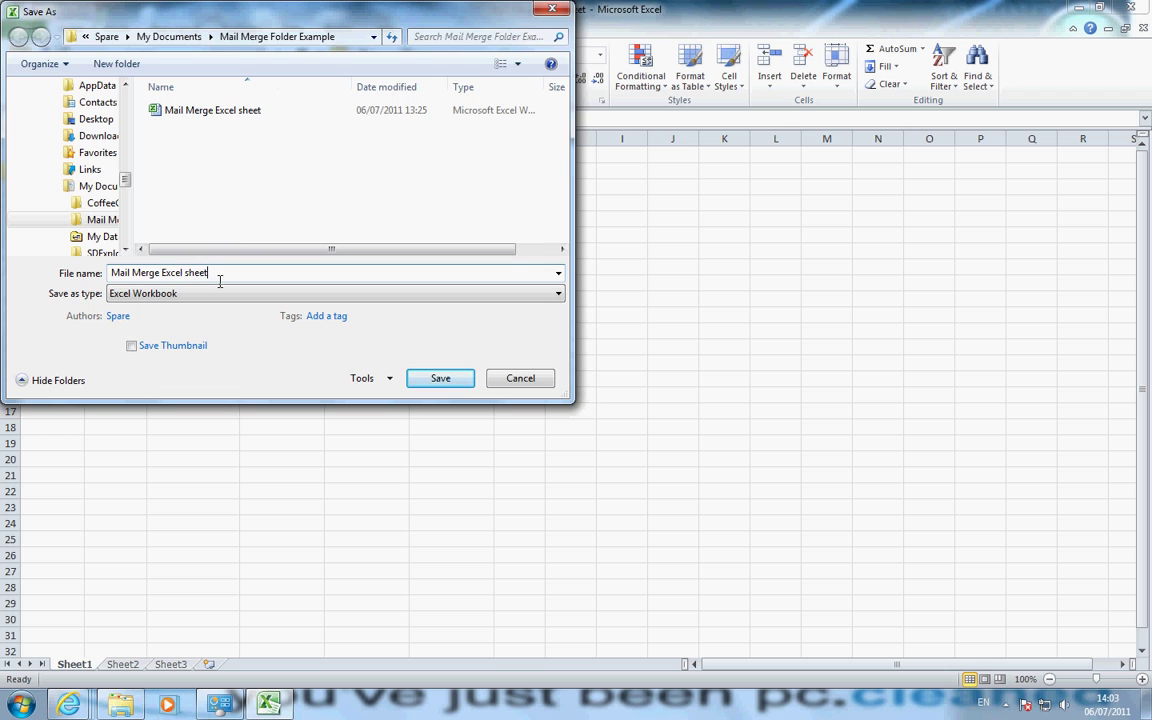
click(452, 384)
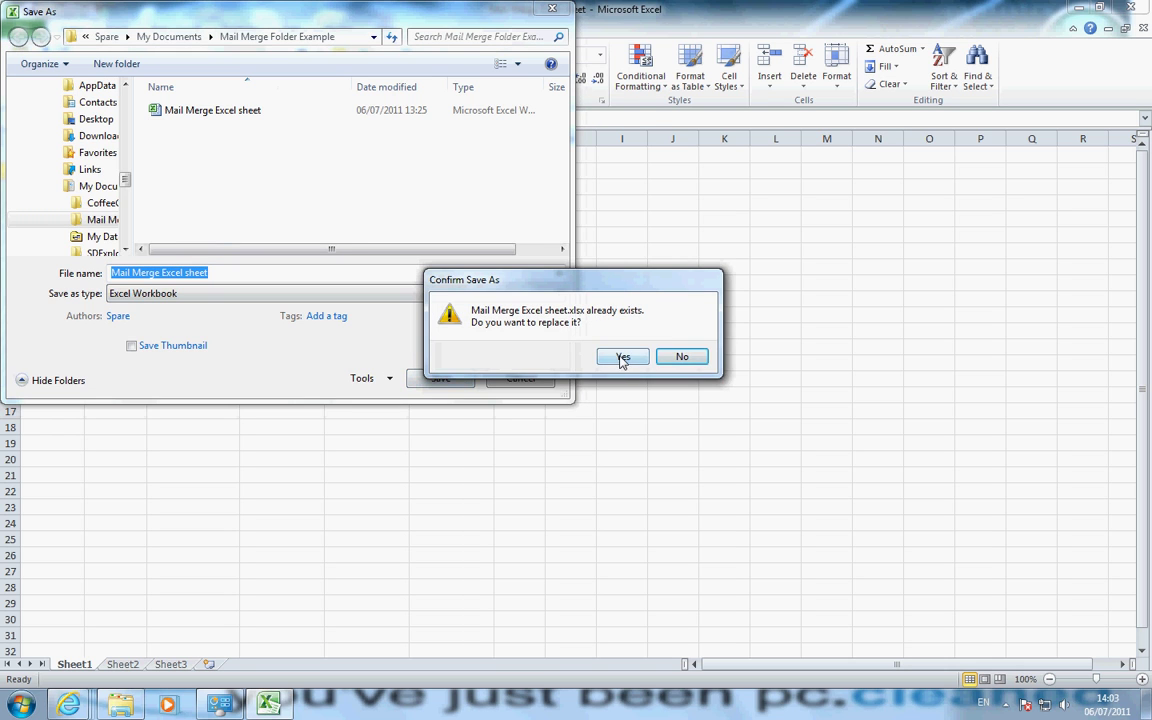
click(622, 358)
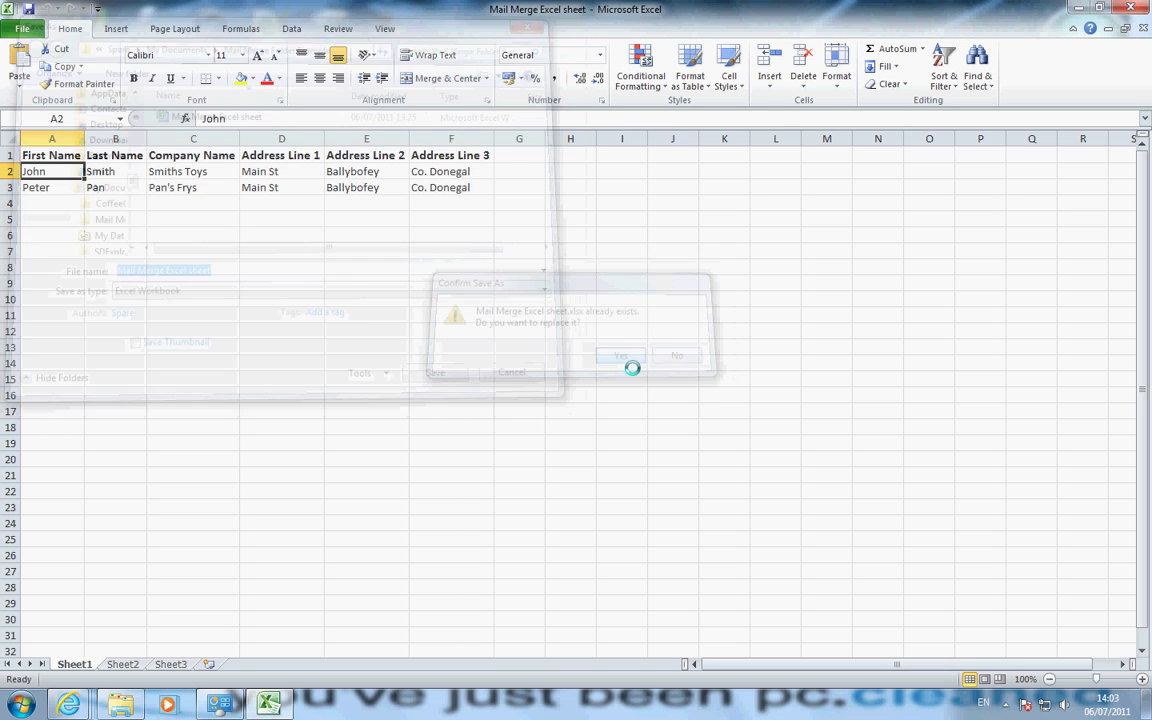
- Open the "Mail Merge LEtter" document in Word from the same folder and review its greeting and body text
click(120, 704)
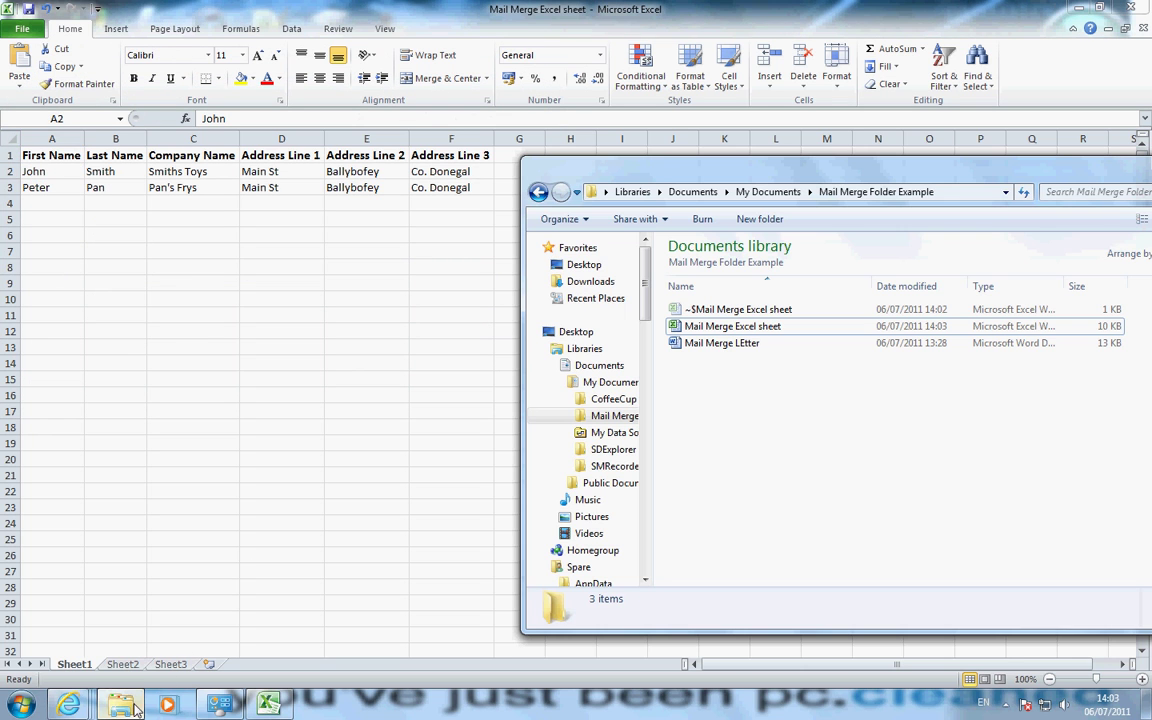
double_click(714, 345)
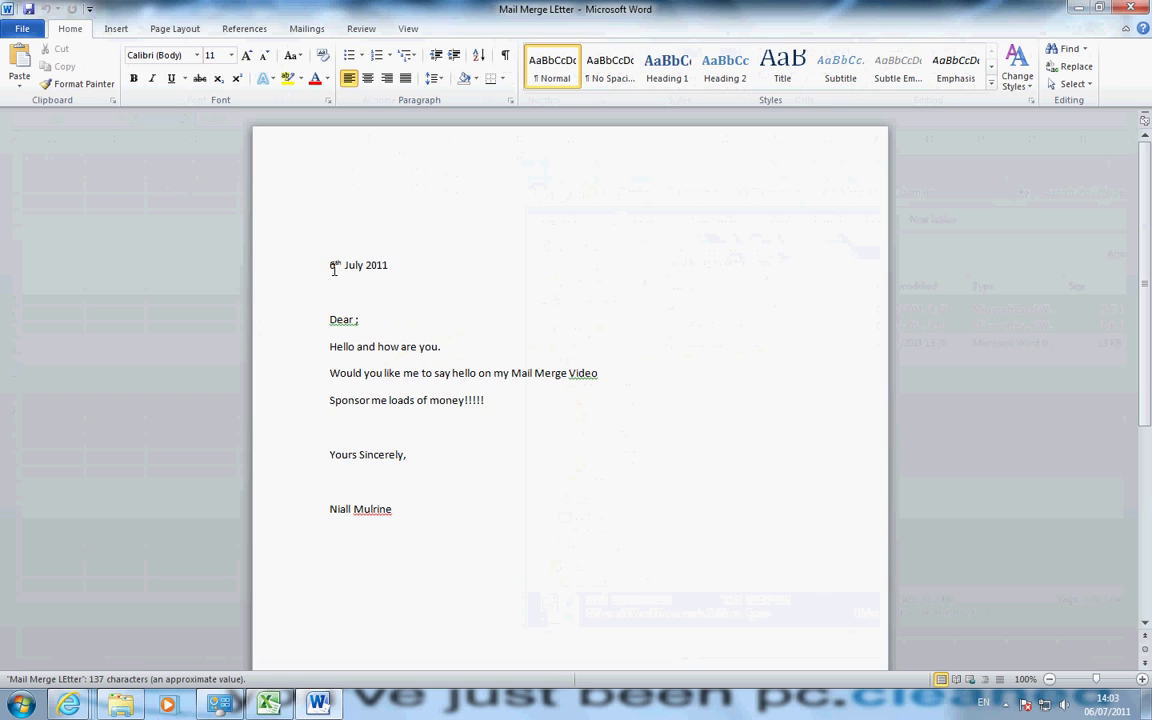
drag(330, 324, 350, 331)
click(360, 324)
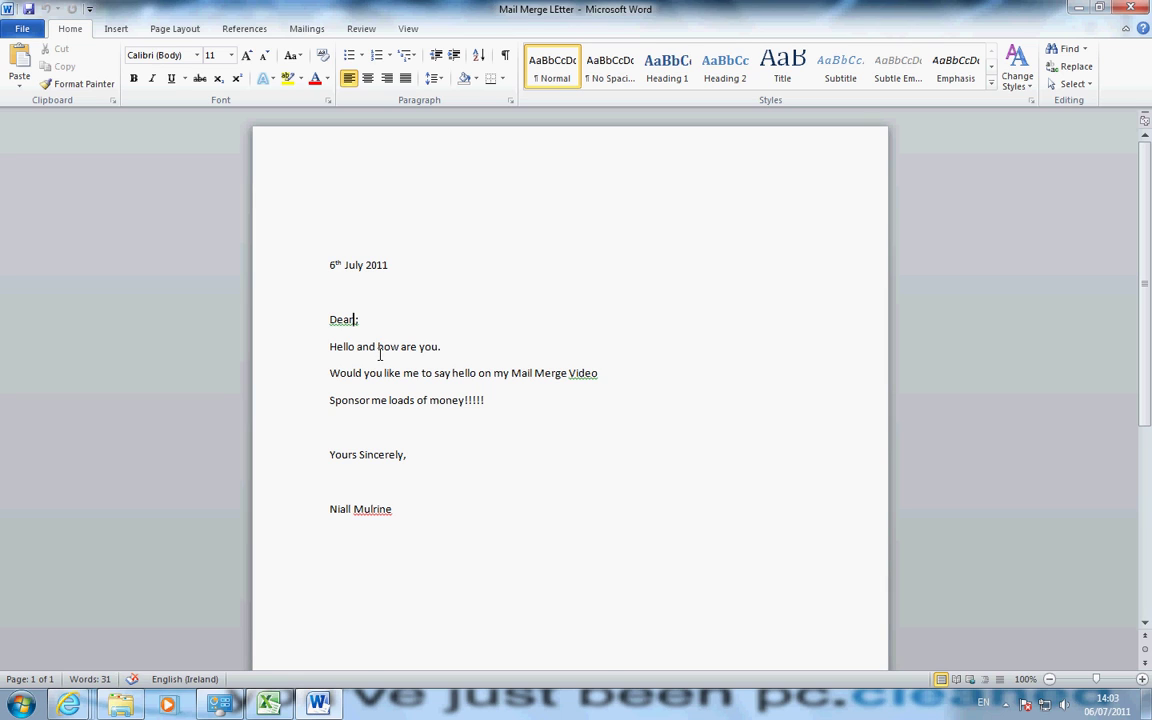
drag(330, 348, 509, 411)
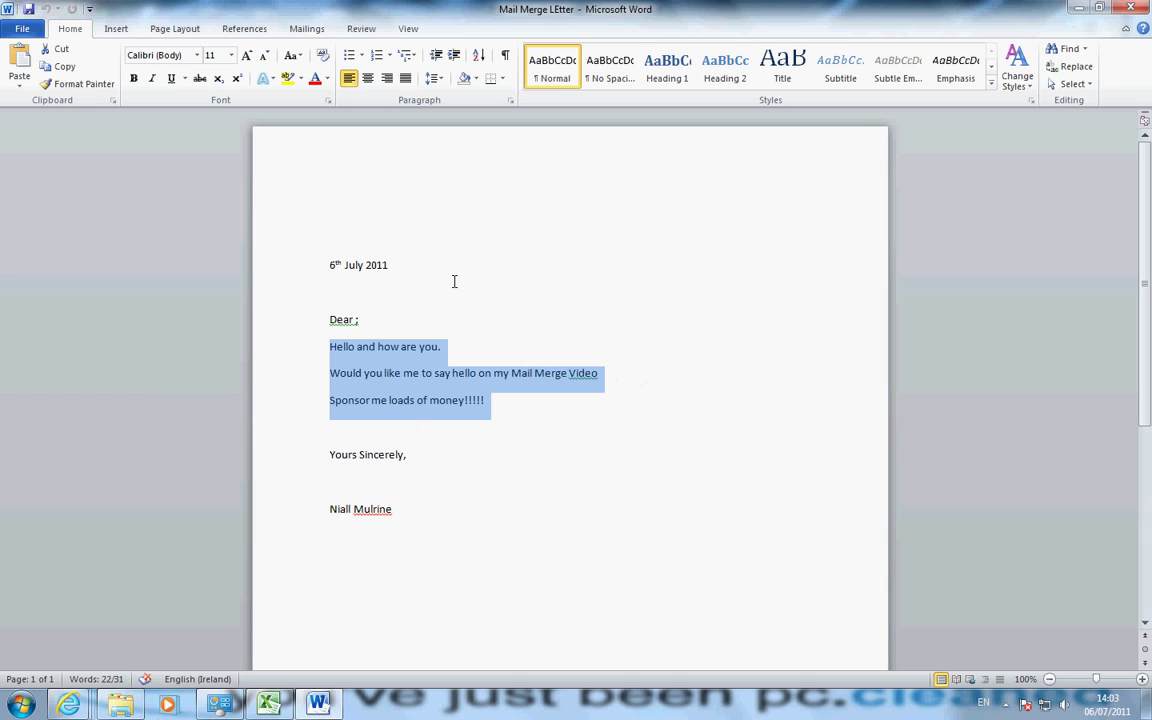
click(403, 311)
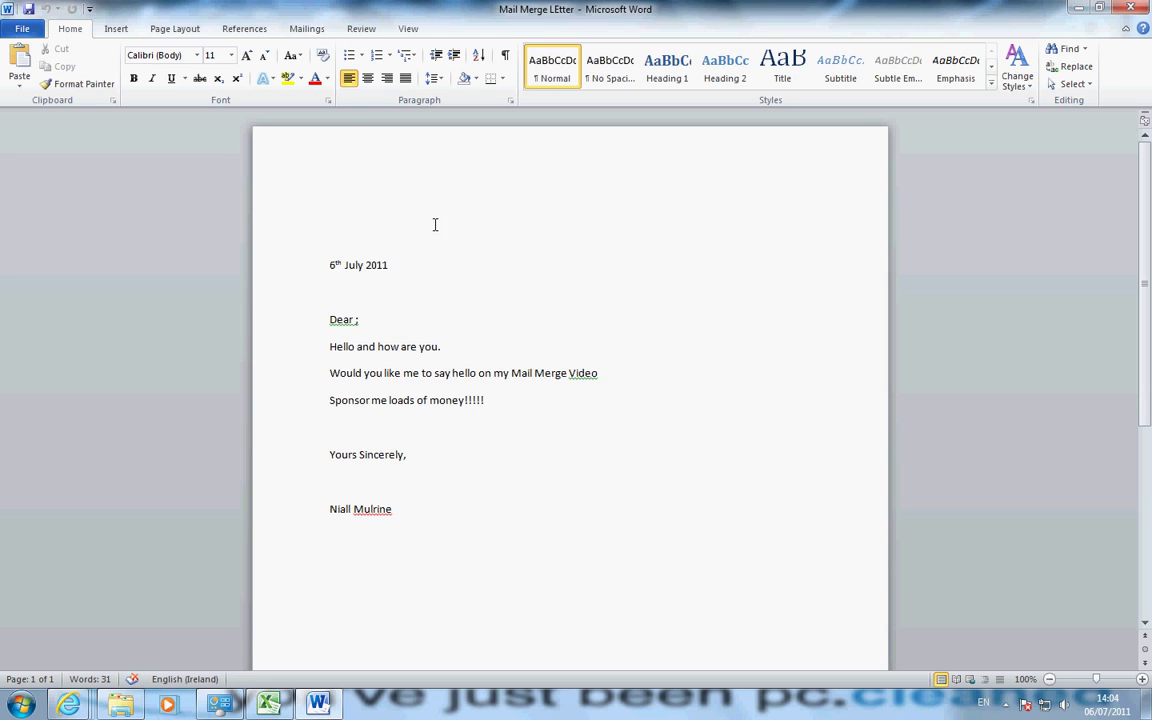
- Start the Step by Step Mail Merge Wizard for Letters, using the current document, and proceed to recipient selection
click(312, 31)
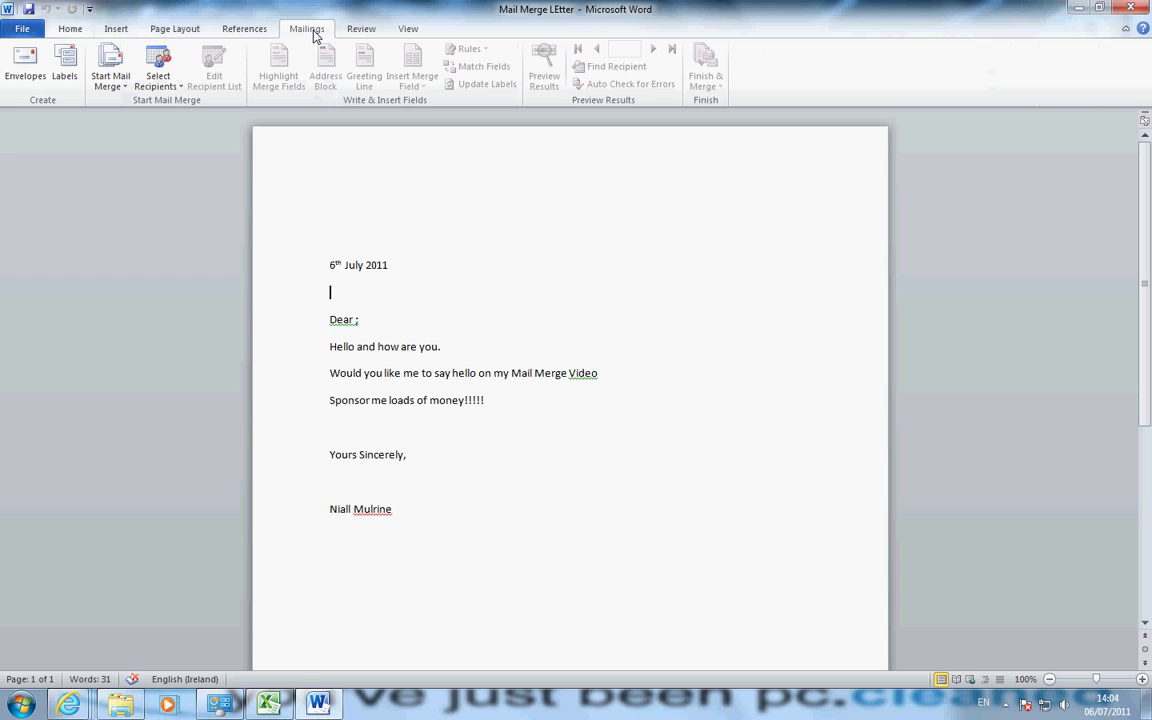
click(112, 80)
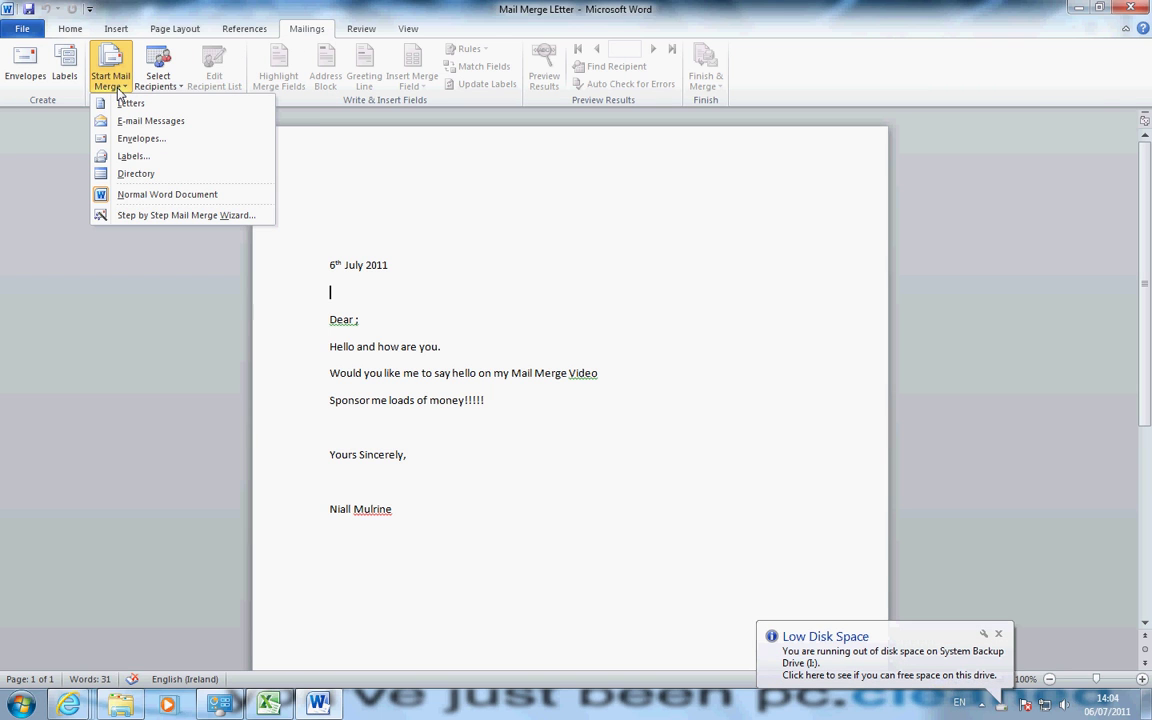
click(145, 215)
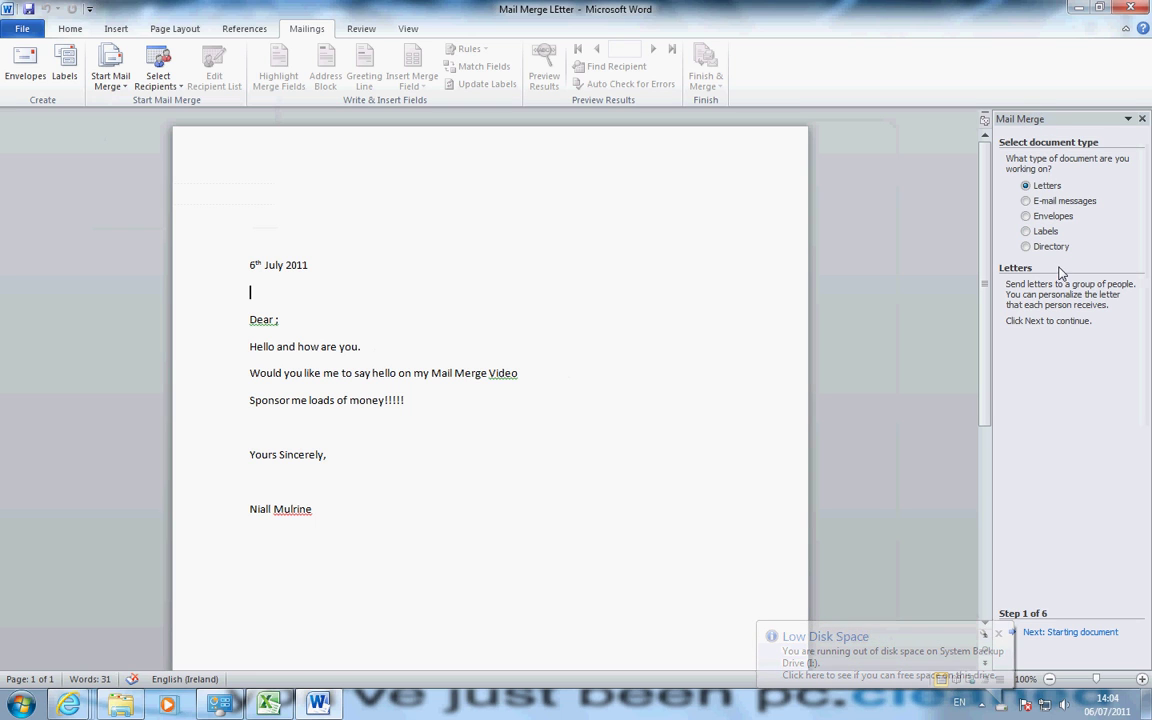
click(999, 635)
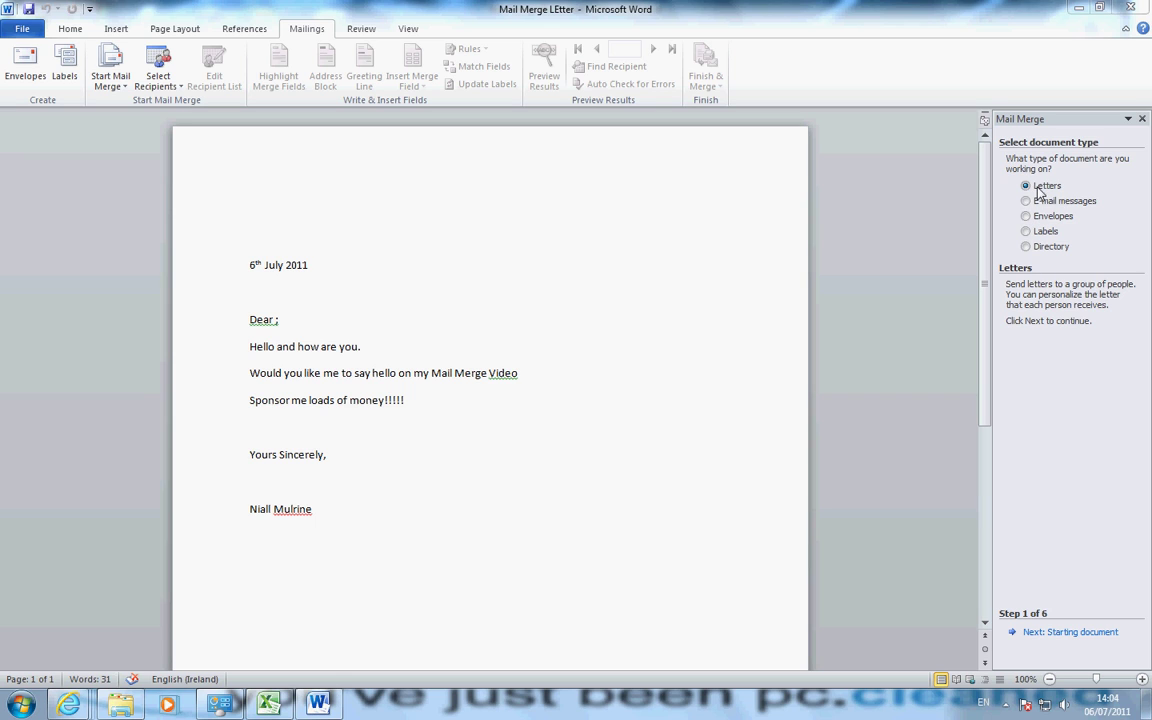
click(1072, 633)
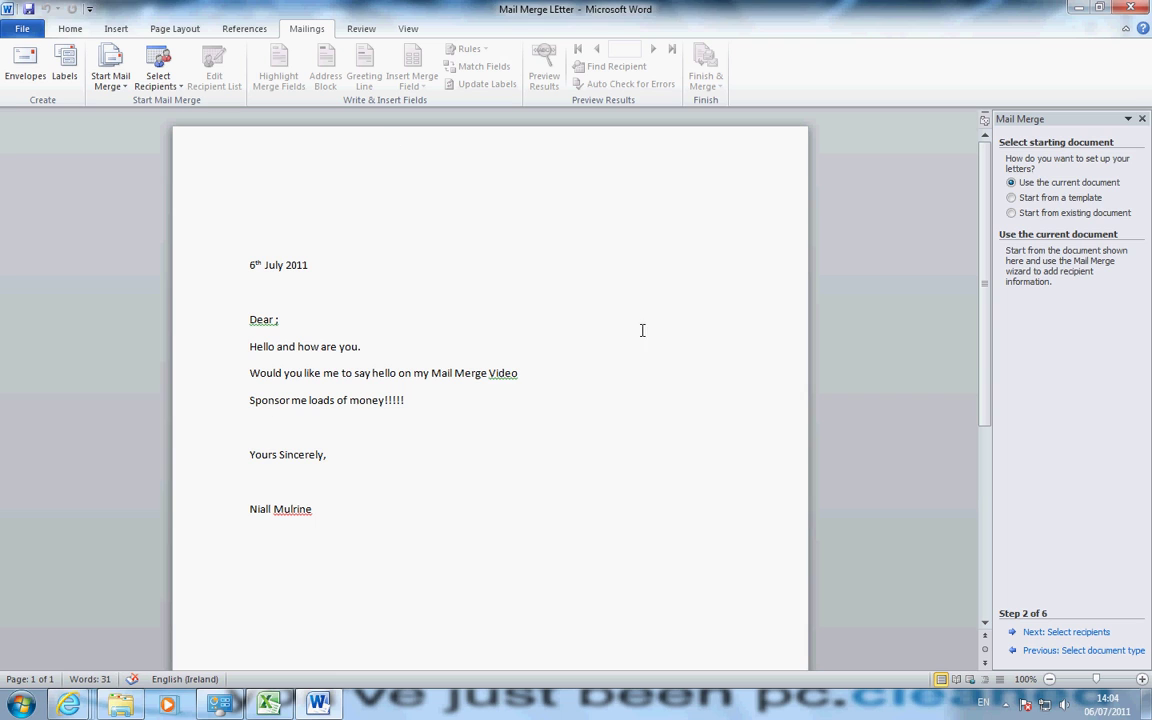
click(1090, 632)
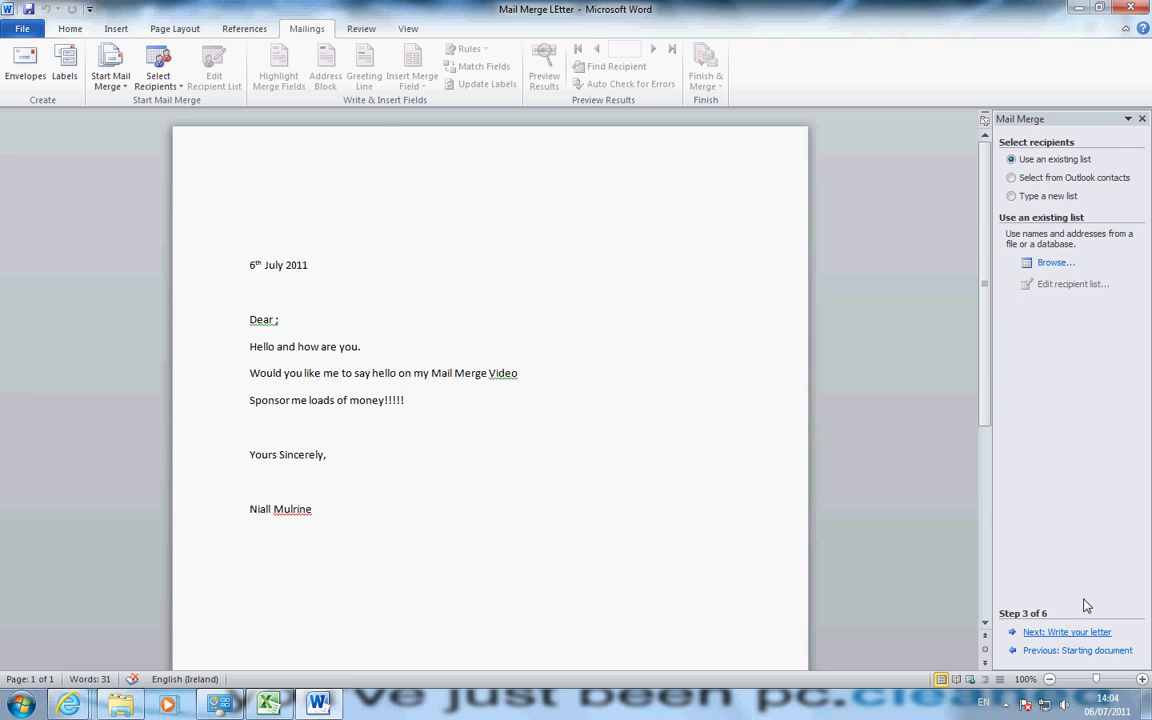
- Use Sheet1$ of "Mail Merge Excel sheet" in Mail Merge Folder Example as the recipient list, with column headers and both recipients included
click(1053, 265)
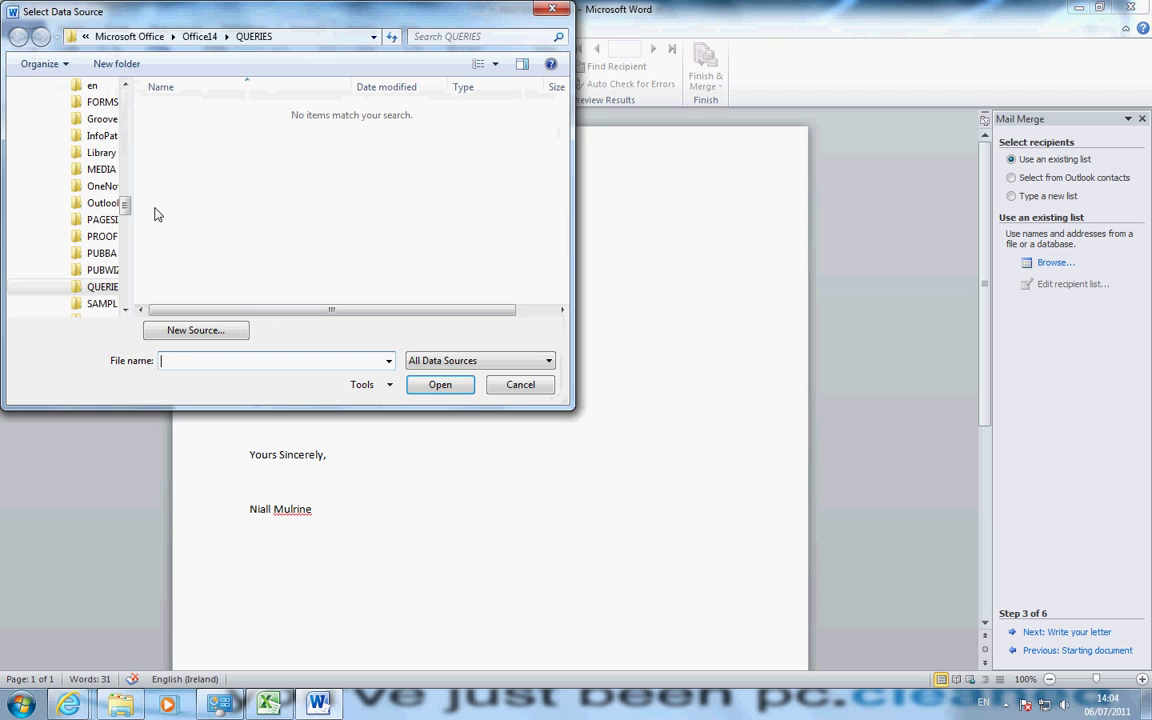
drag(128, 212, 122, 95)
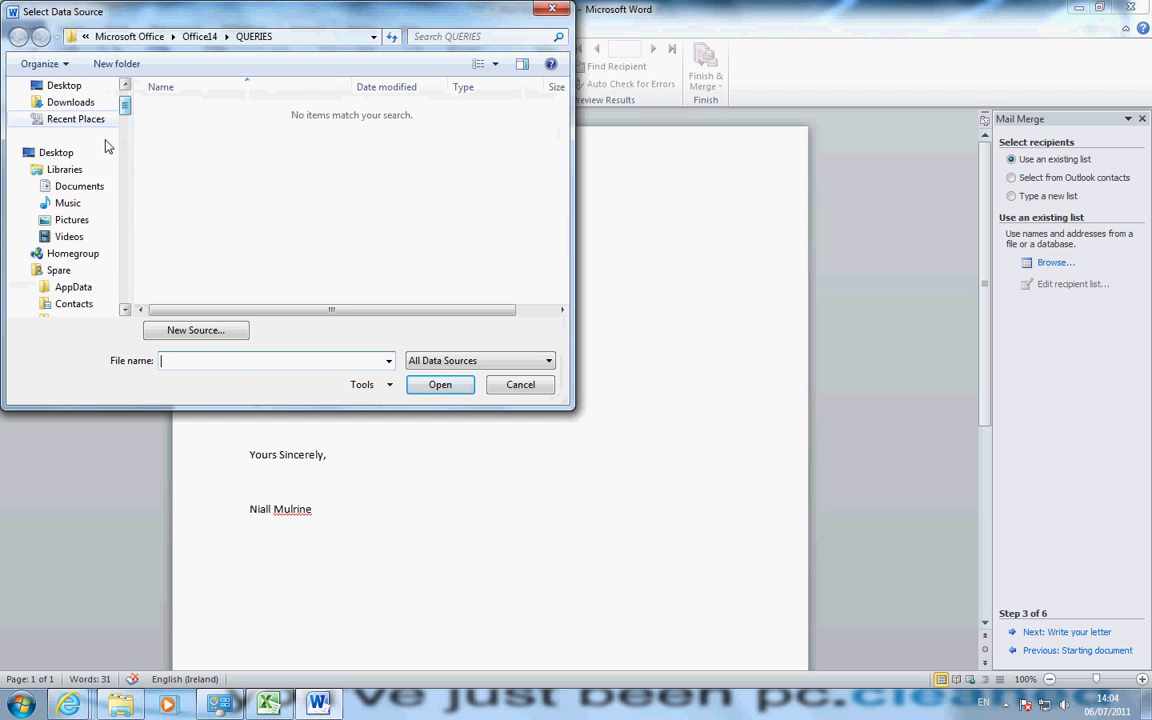
click(80, 187)
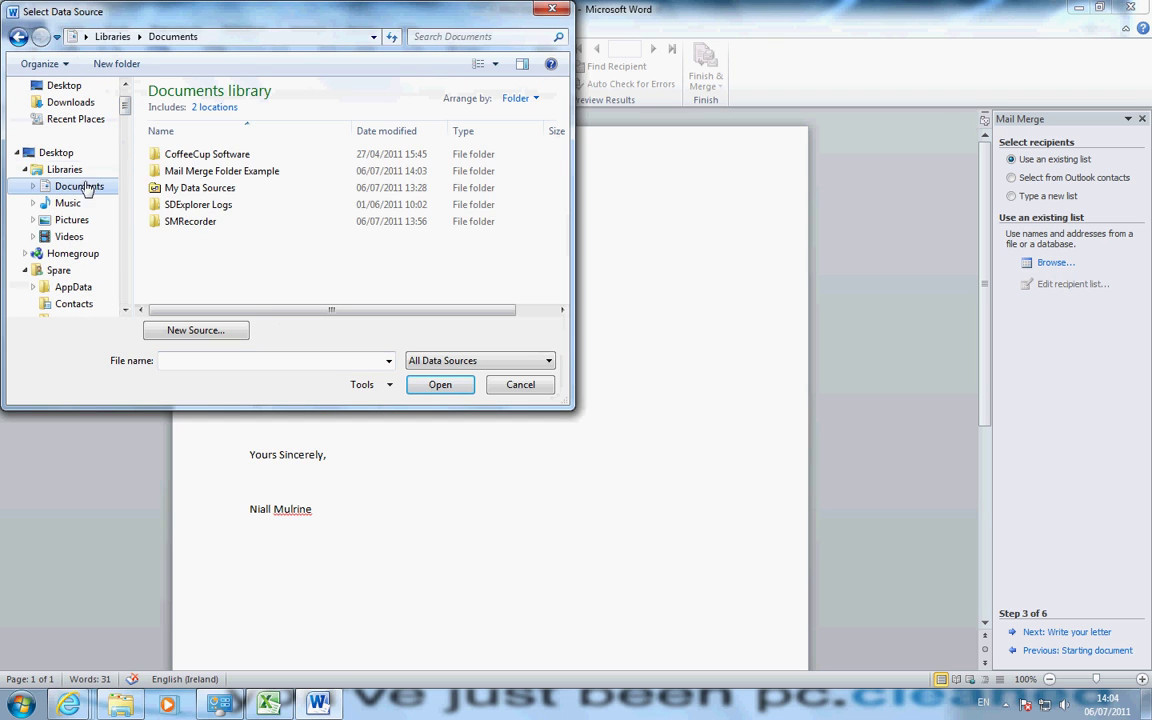
double_click(220, 174)
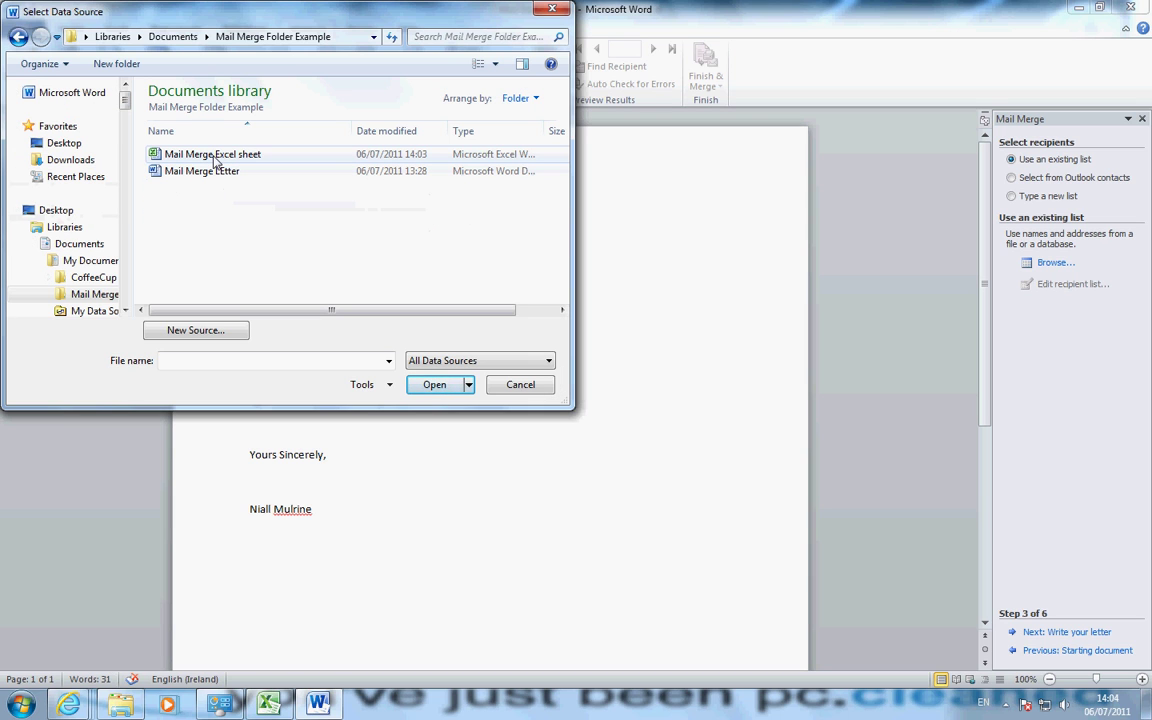
double_click(214, 156)
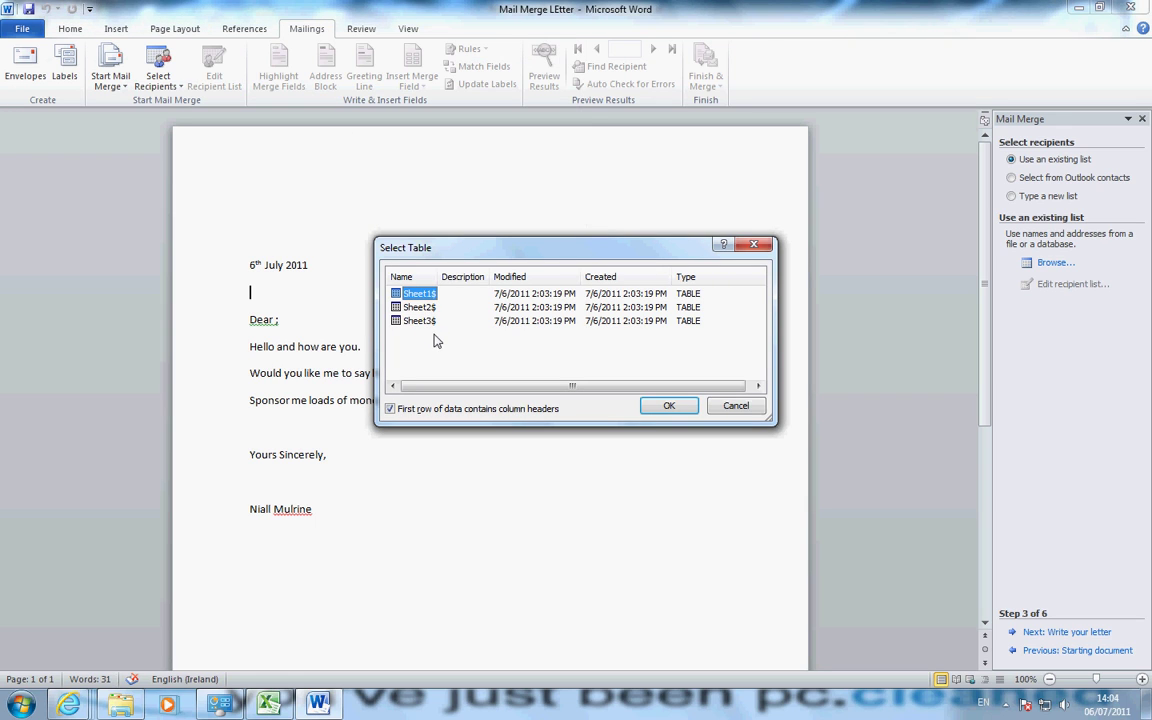
click(665, 410)
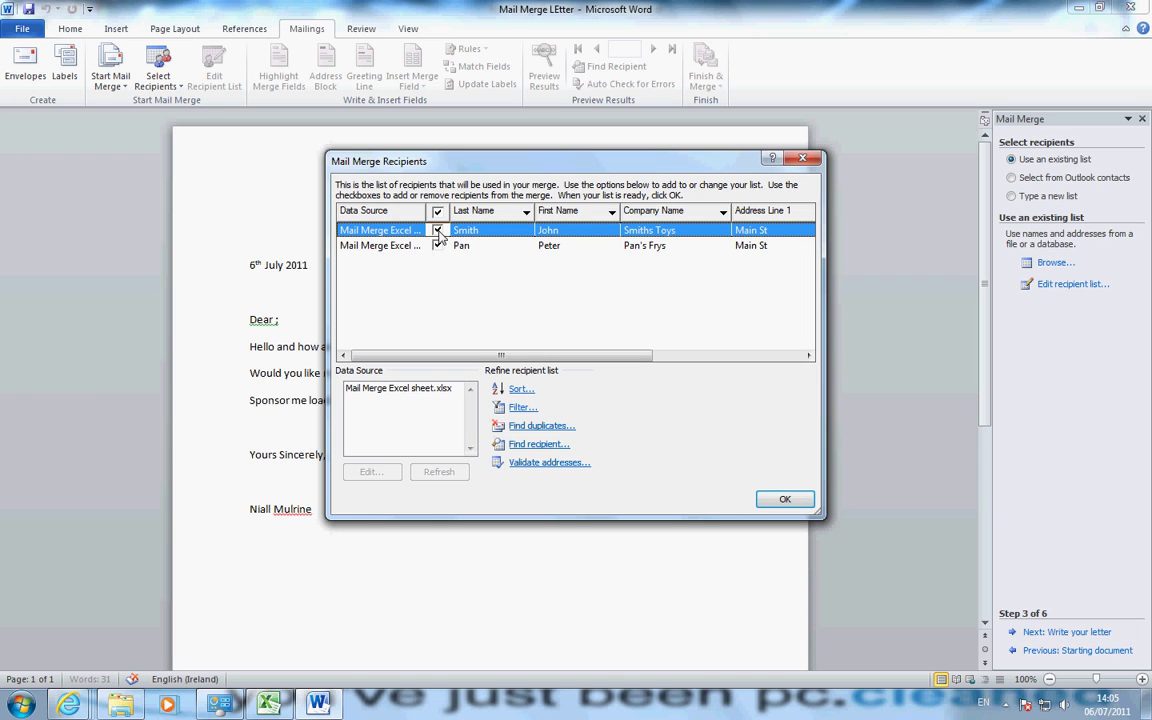
click(772, 498)
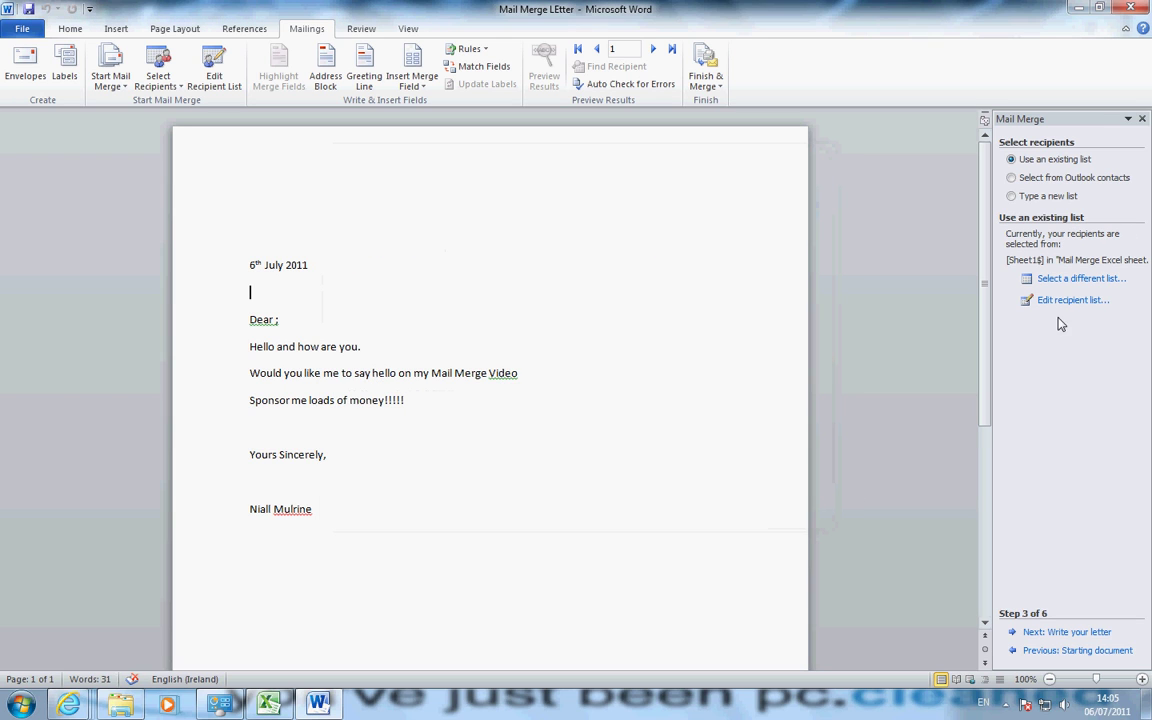
- Proceed to writing the letter and insert the First_Name and Last_Name merge fields on the line above the date
click(1072, 632)
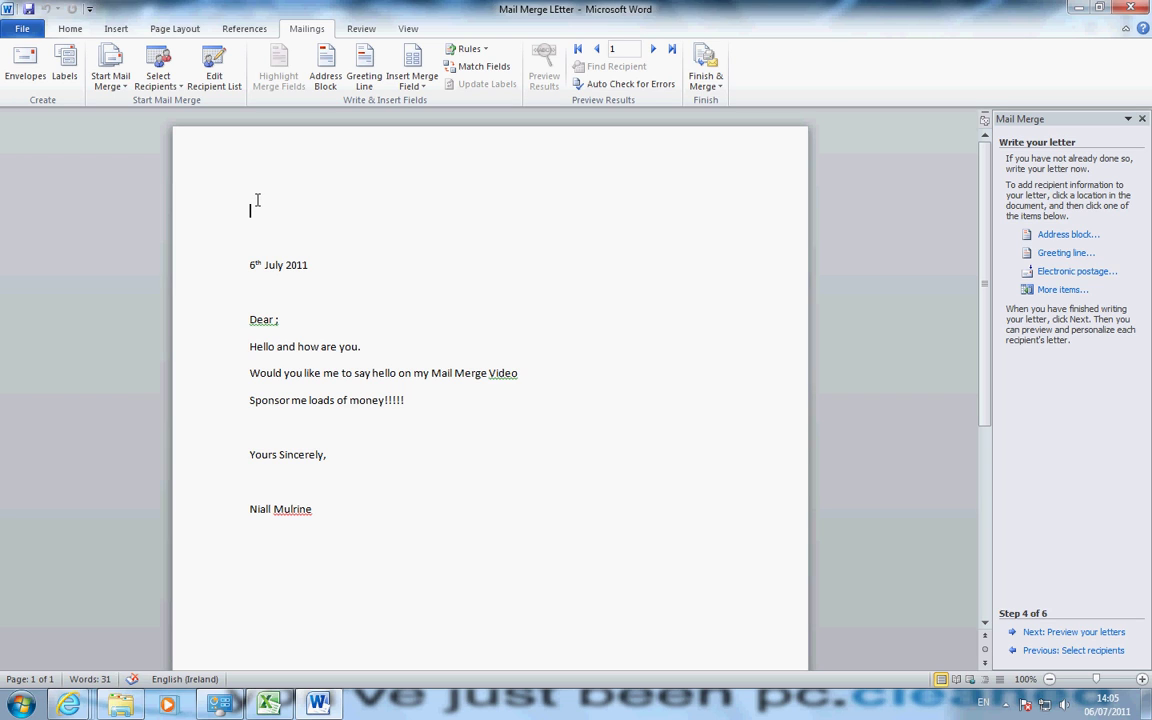
click(412, 84)
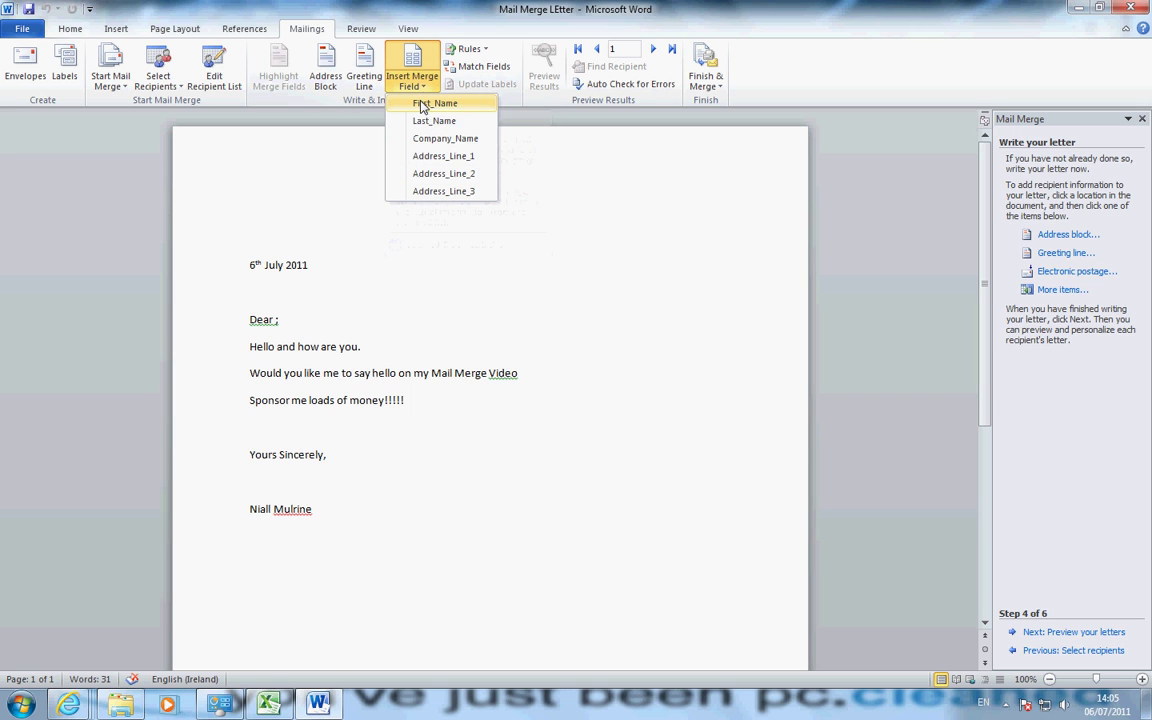
click(421, 106)
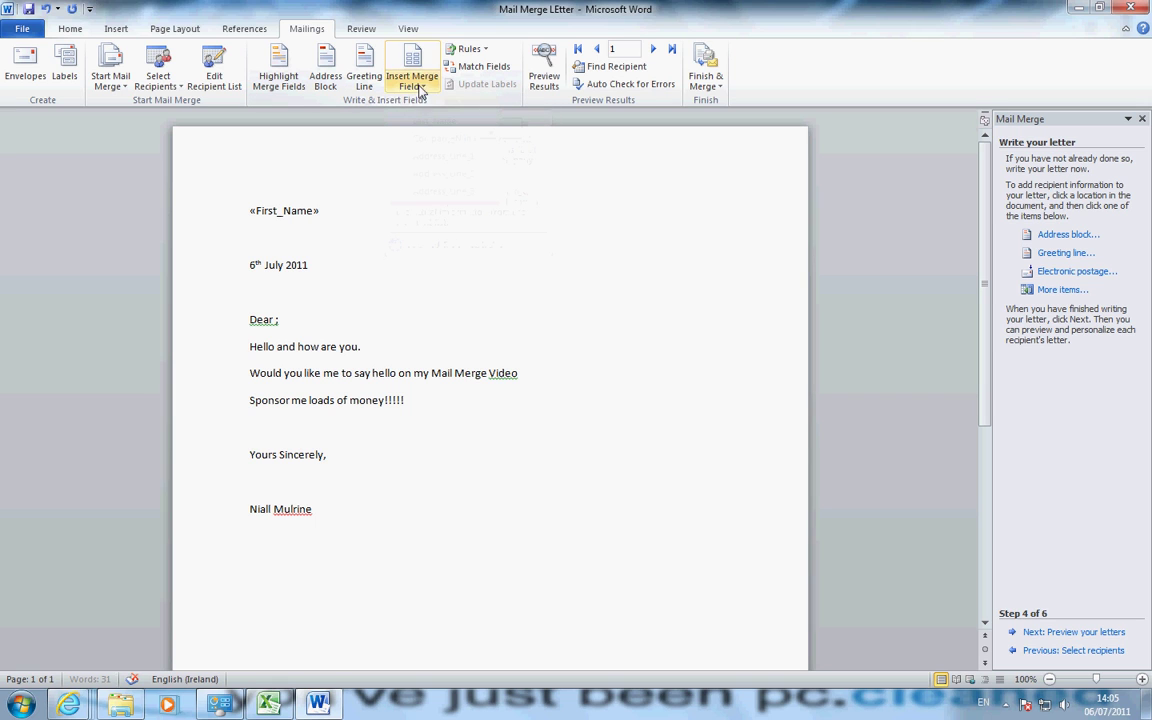
click(417, 80)
click(428, 120)
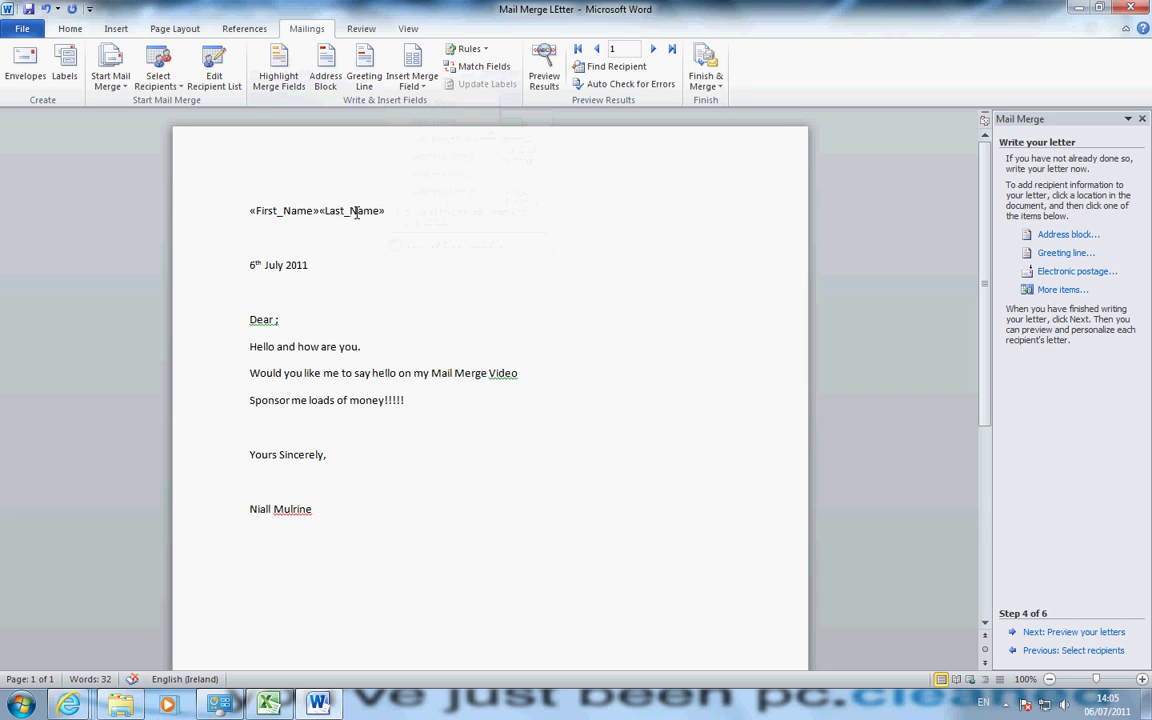
- Insert the Company_Name, Address_Line_1, Address_Line_2 and Address_Line_3 merge fields on separate lines below the recipient's name, followed by a blank line
key(Return)
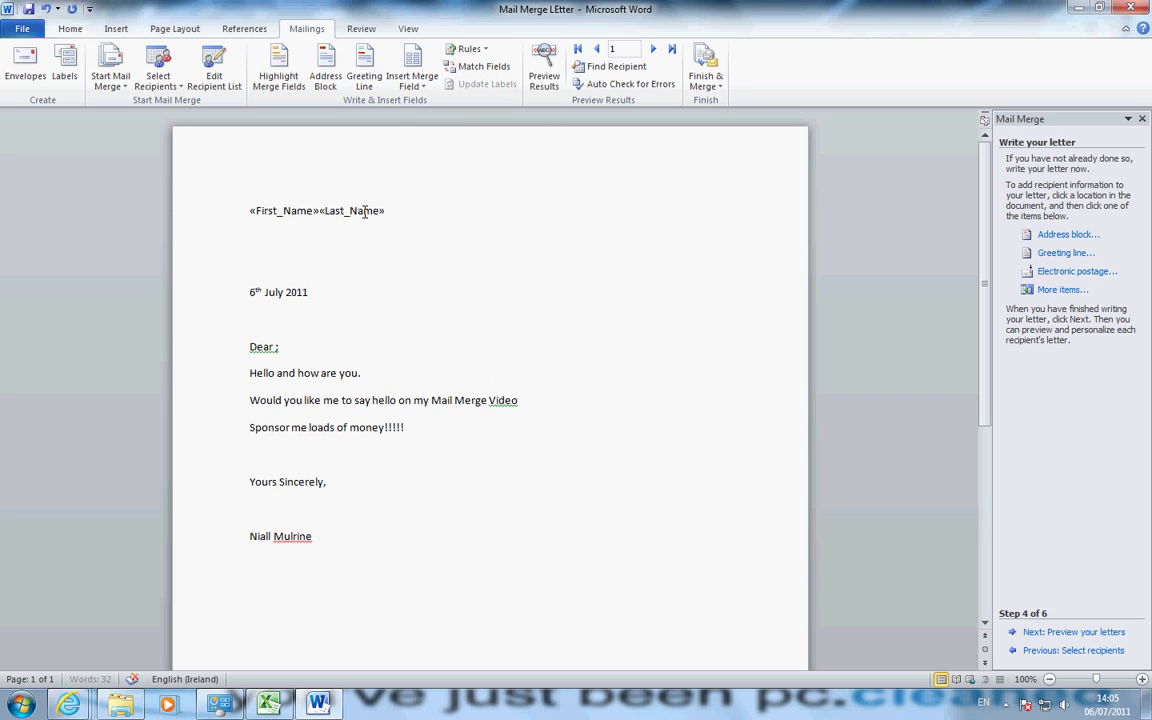
click(412, 80)
click(430, 138)
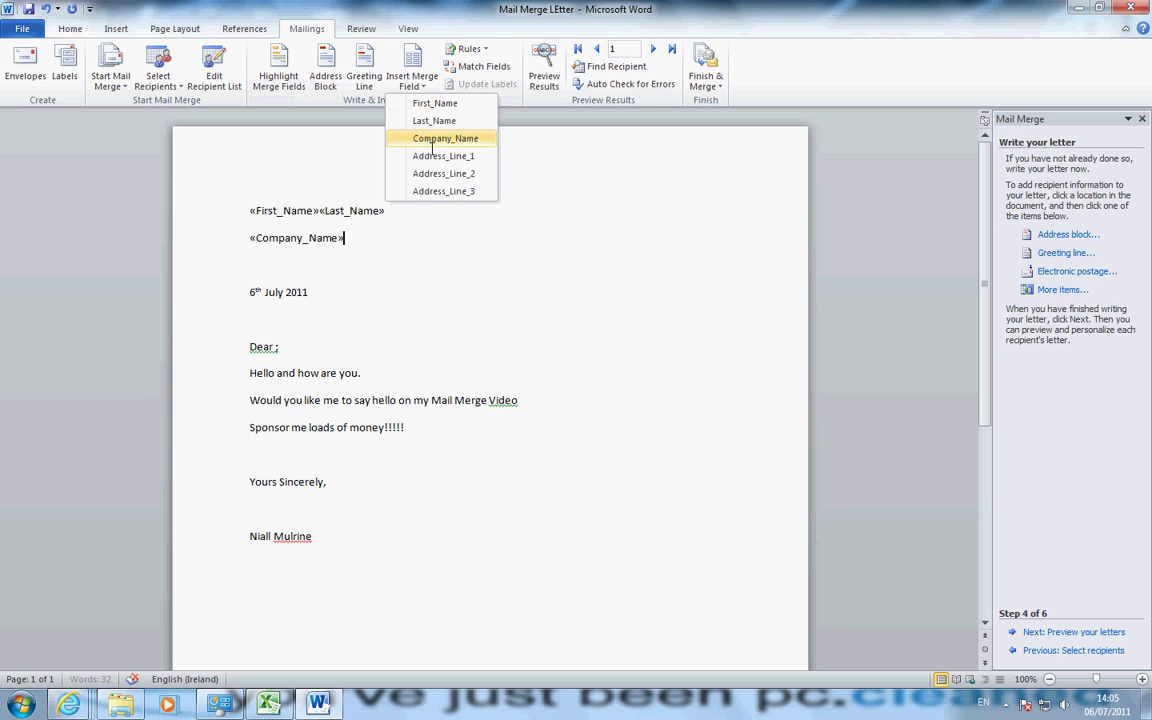
key(Return)
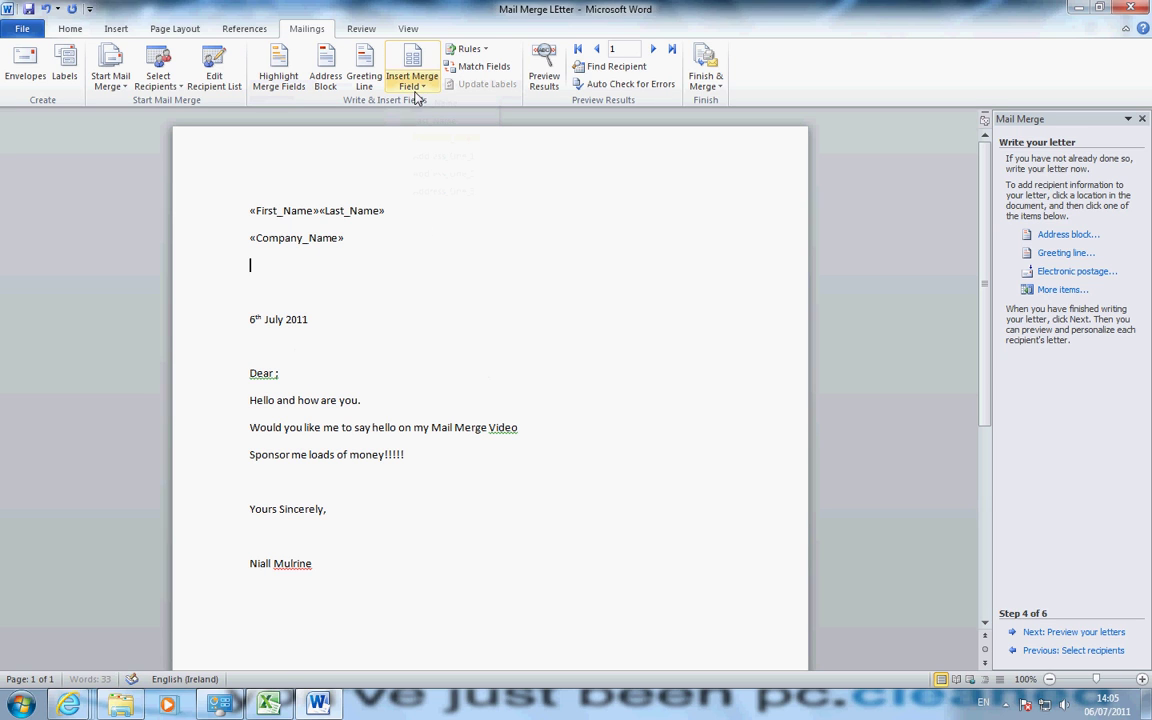
click(412, 80)
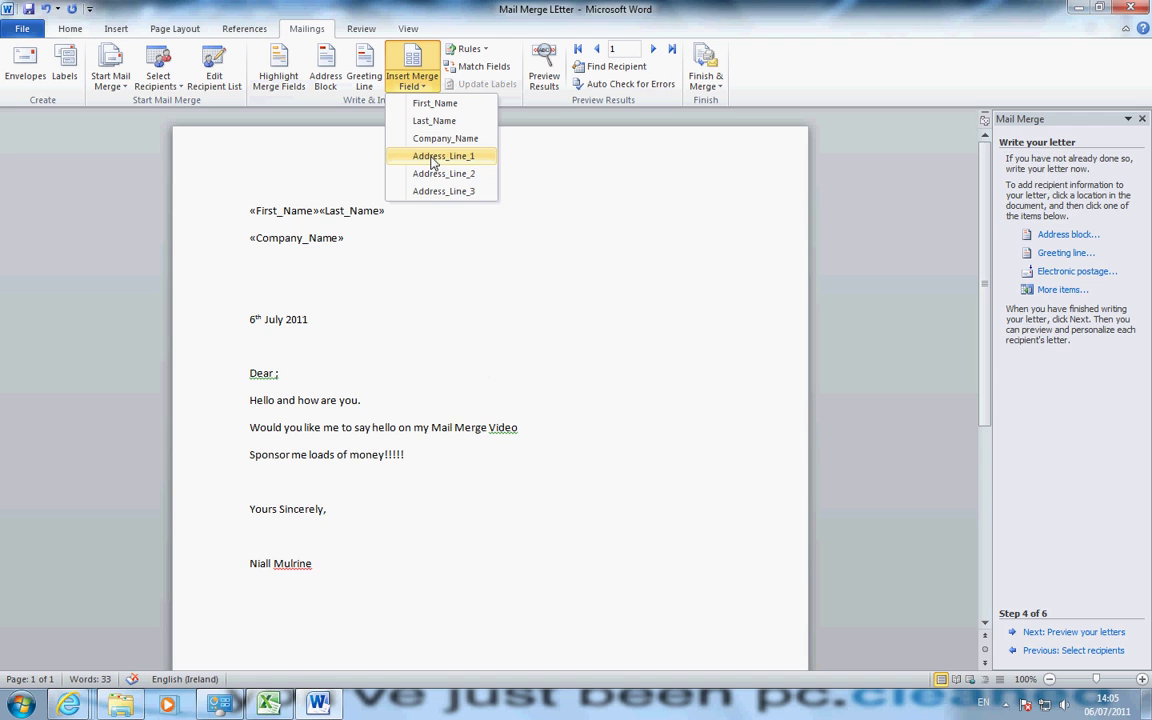
click(433, 157)
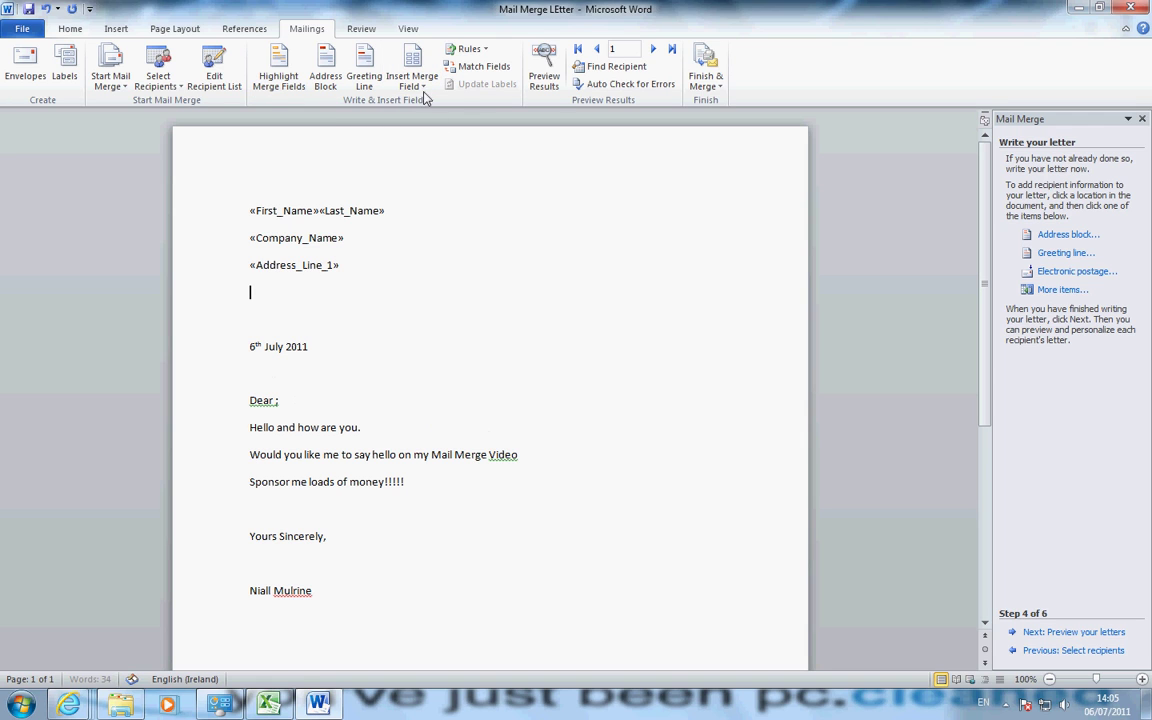
click(424, 94)
click(420, 172)
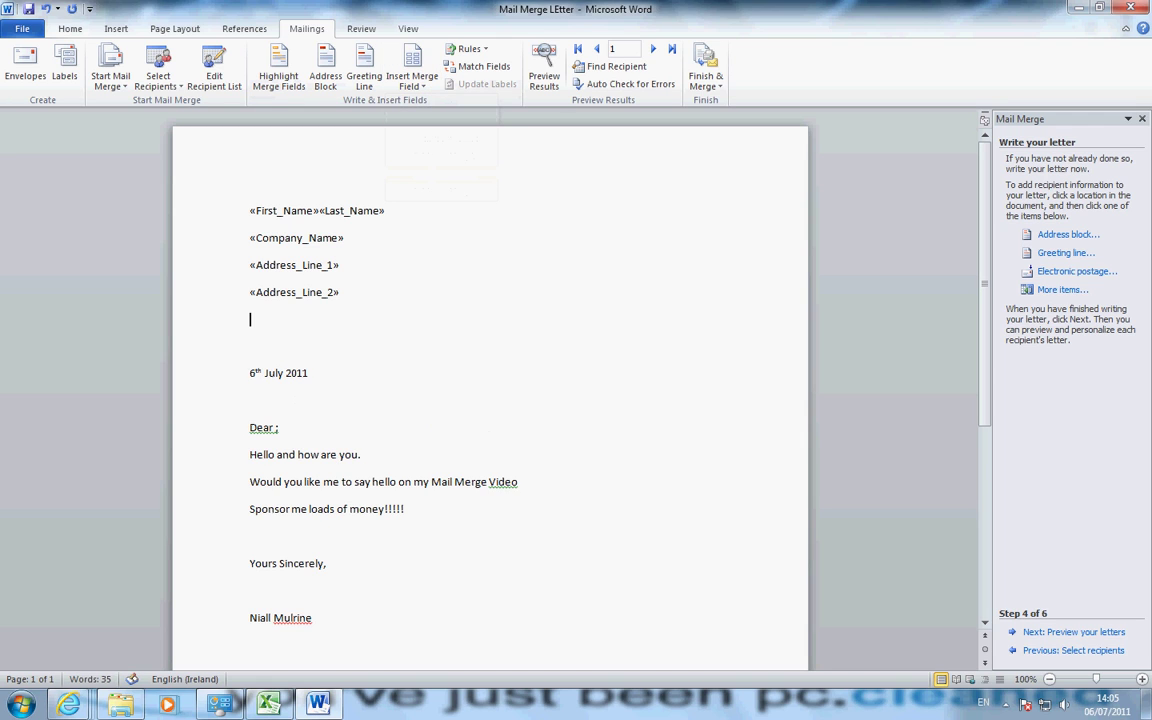
click(415, 84)
click(430, 191)
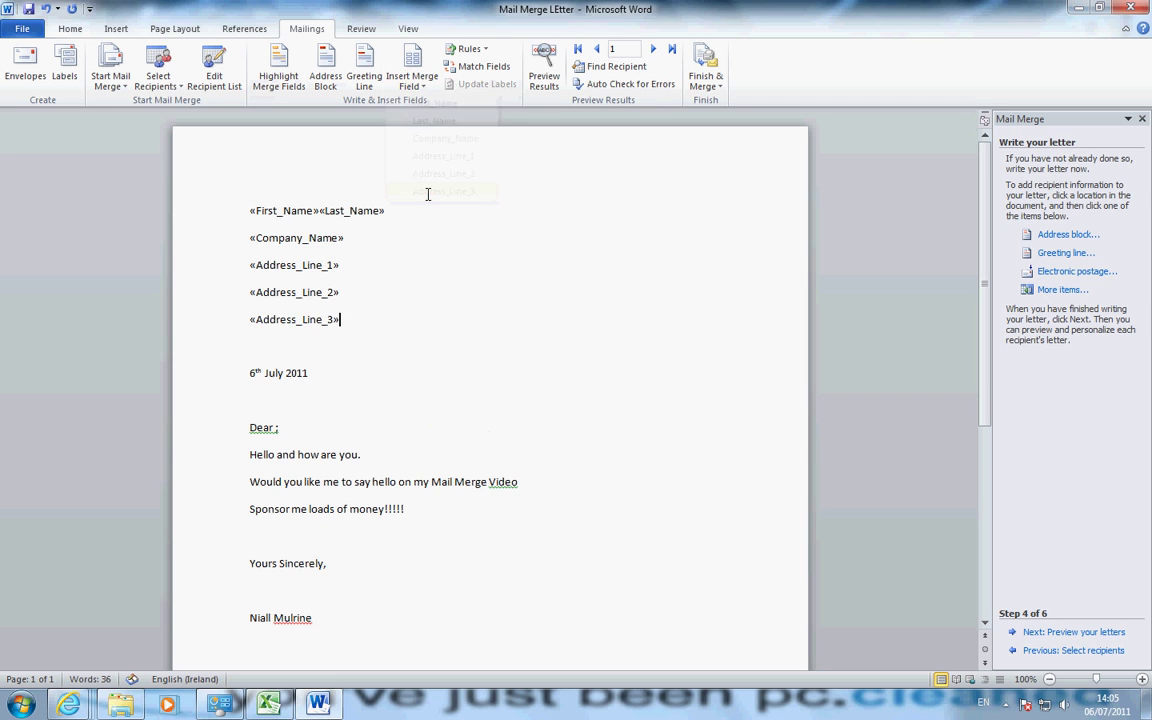
key(Return)
- Insert the First_Name merge field in the greeting between "Dear" and the semicolon
scroll(401, 280, down, 2)
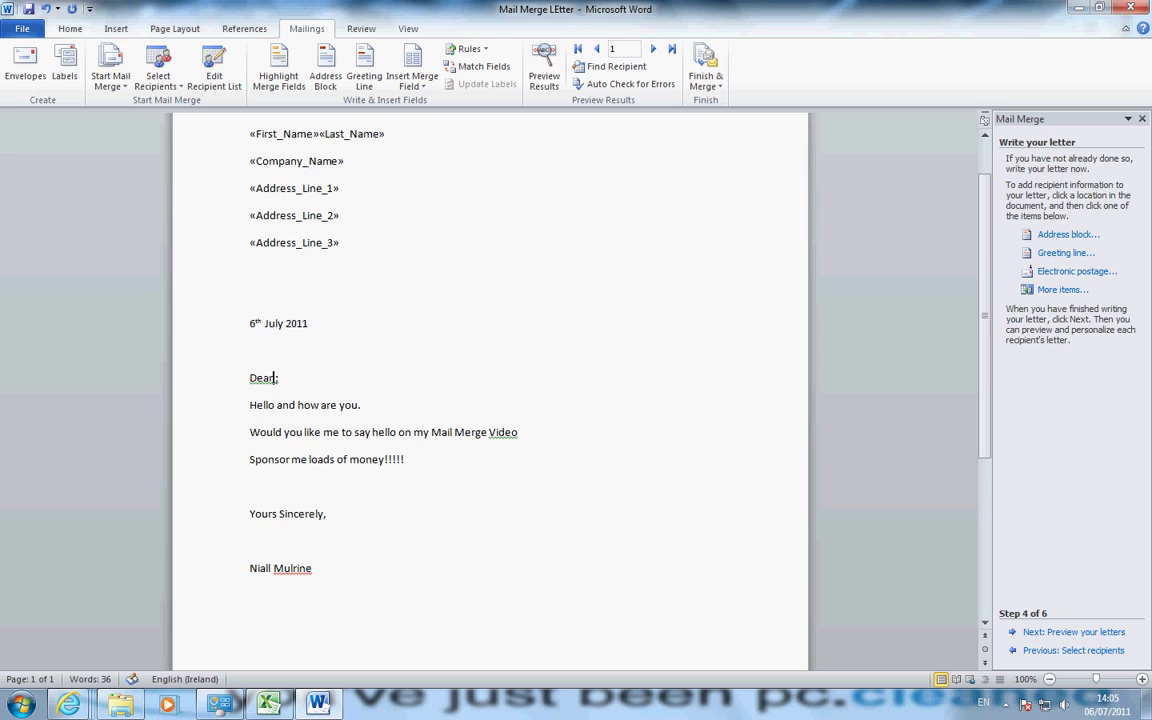
click(412, 82)
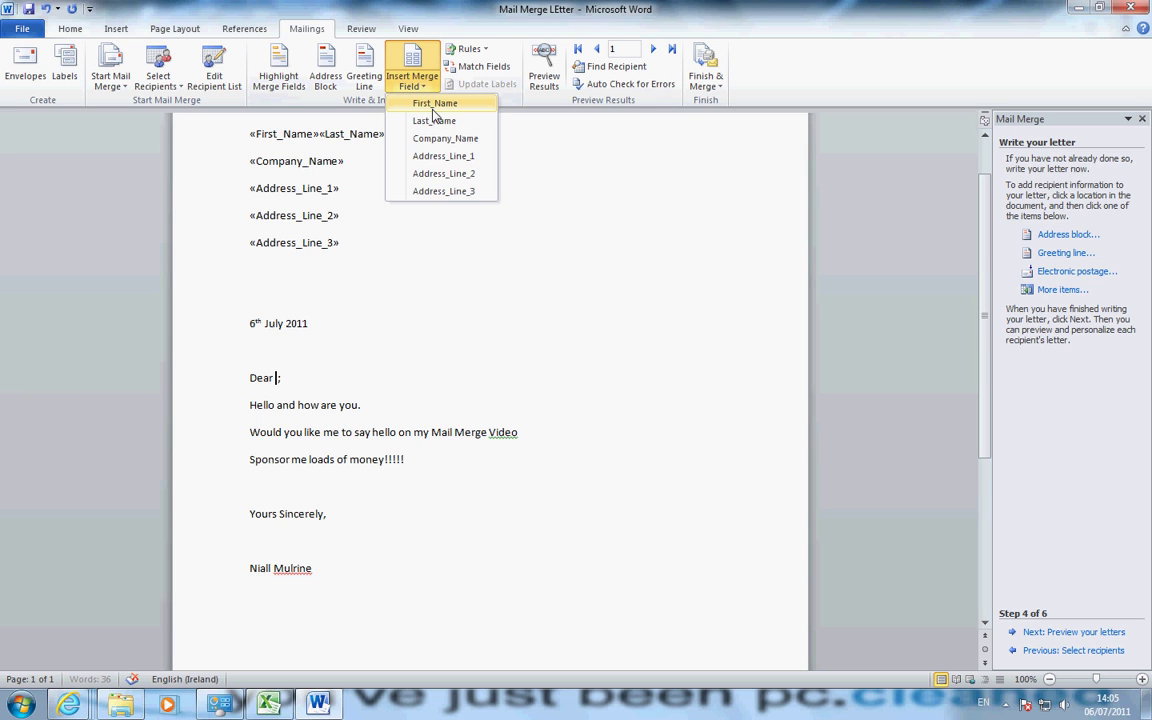
click(434, 108)
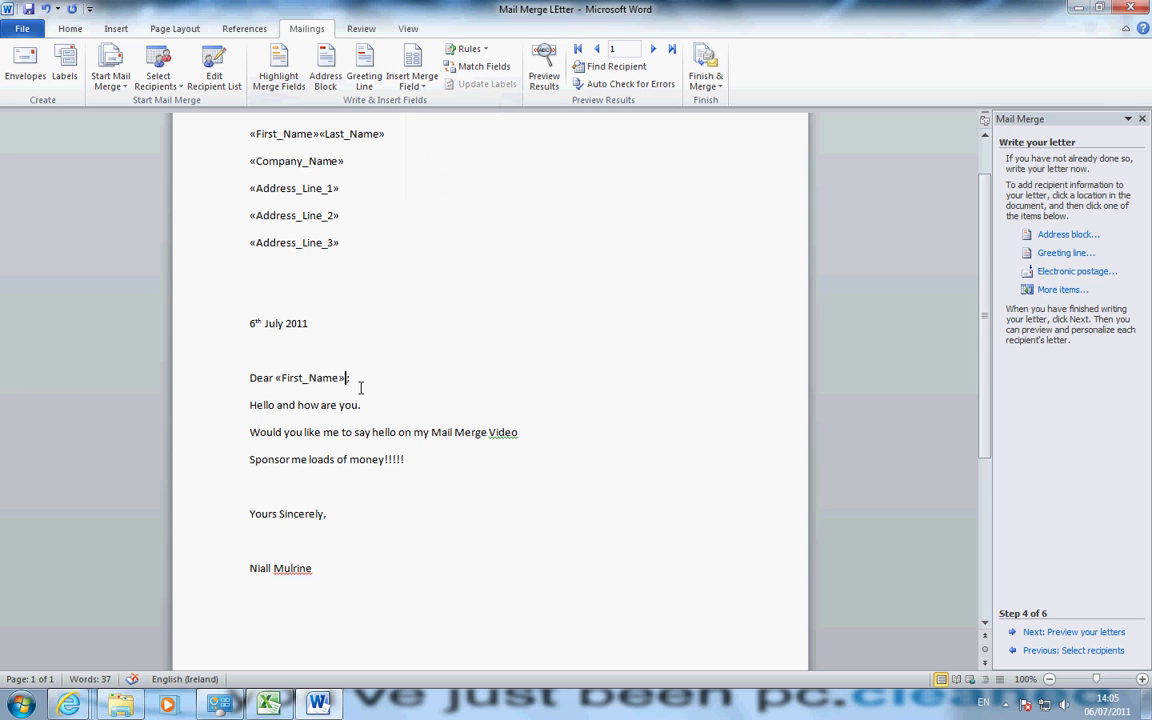
scroll(336, 317, up, 1)
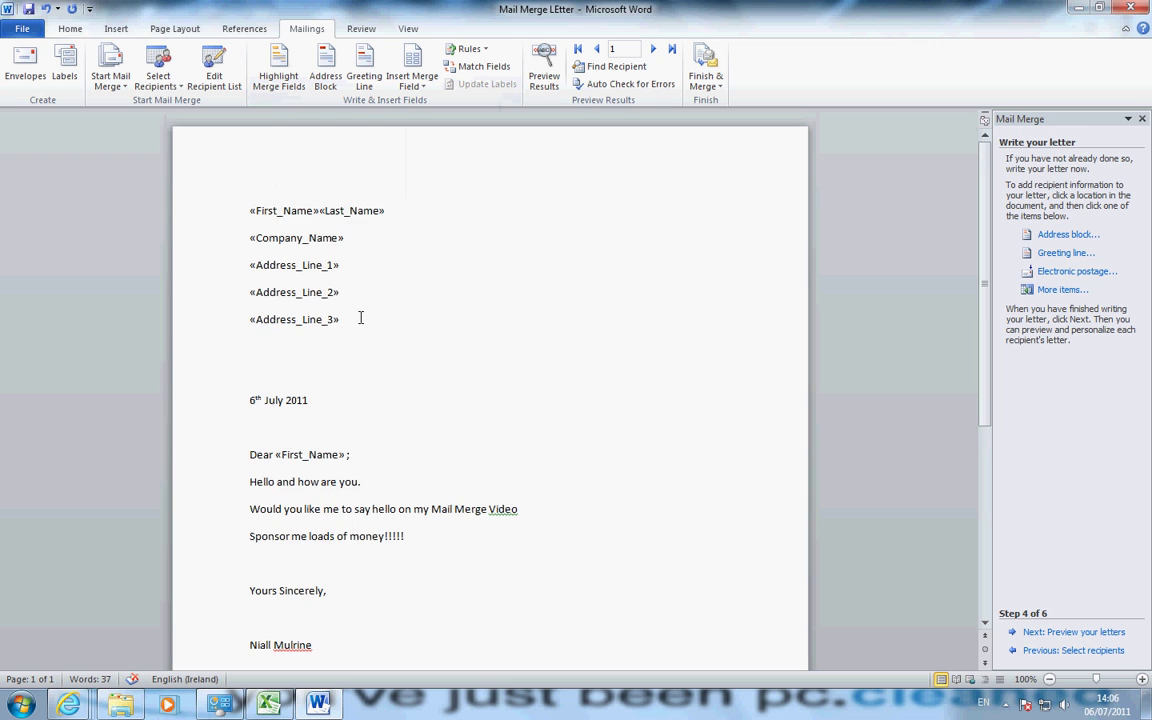
scroll(470, 296, down, 5)
scroll(470, 296, up, 5)
click(387, 197)
scroll(390, 200, down, 5)
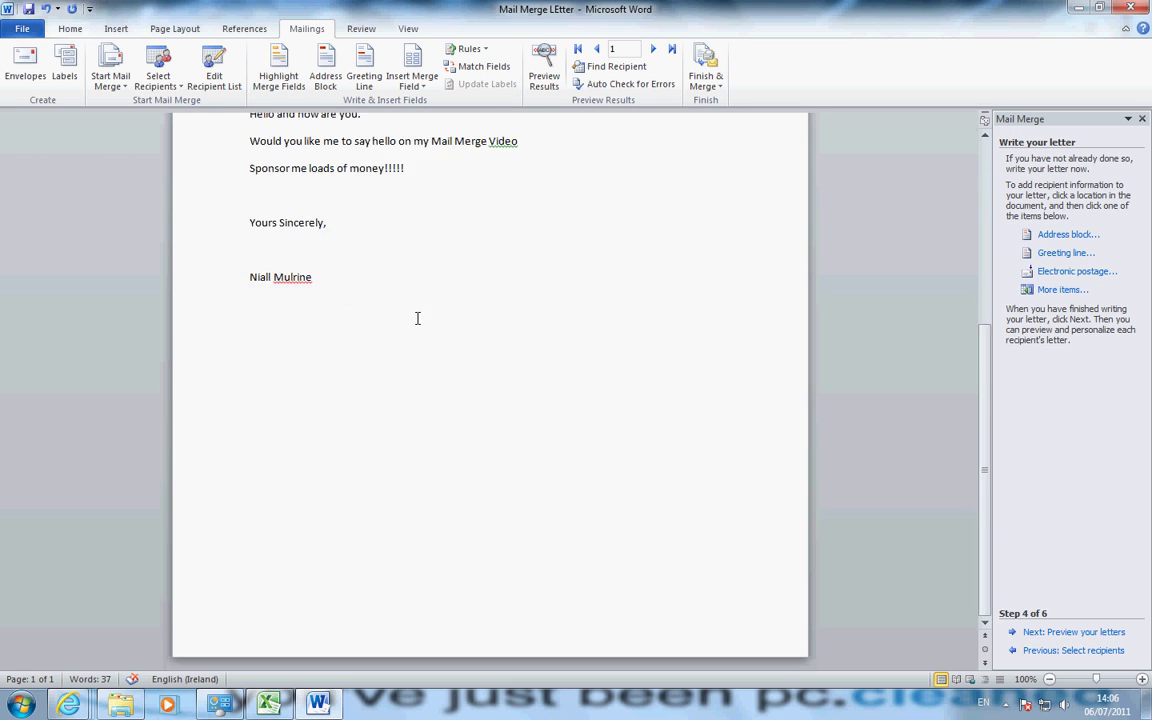
scroll(416, 319, up, 3)
scroll(418, 318, up, 2)
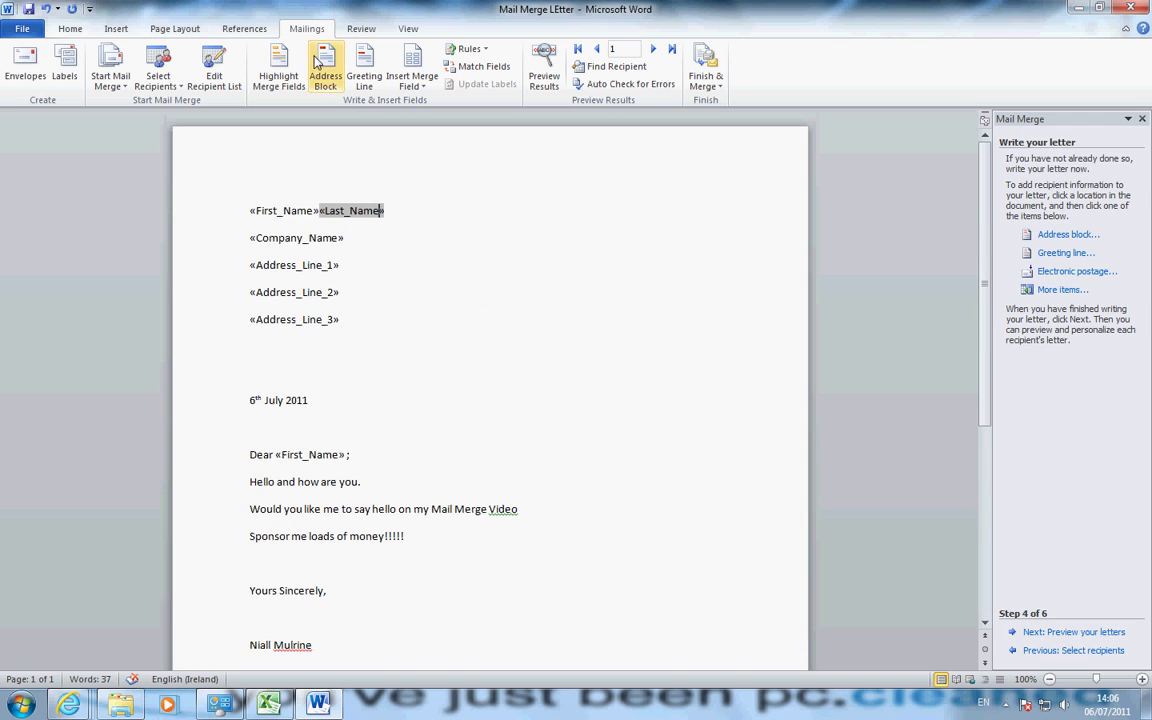
click(76, 32)
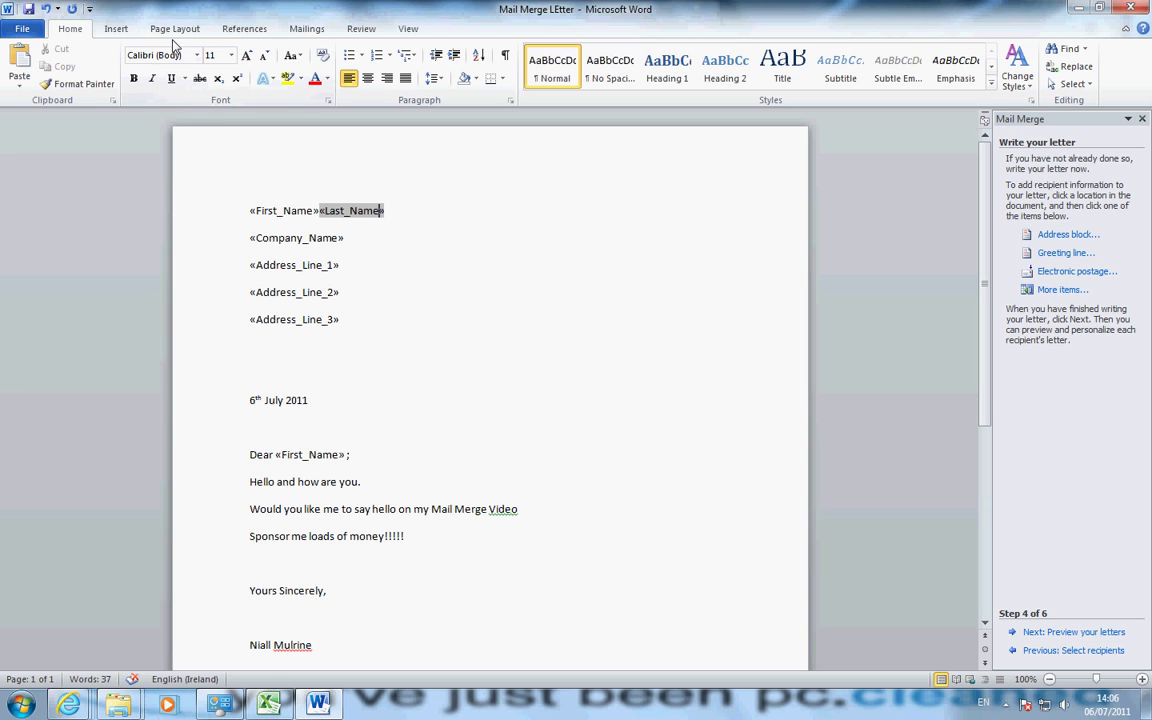
click(118, 30)
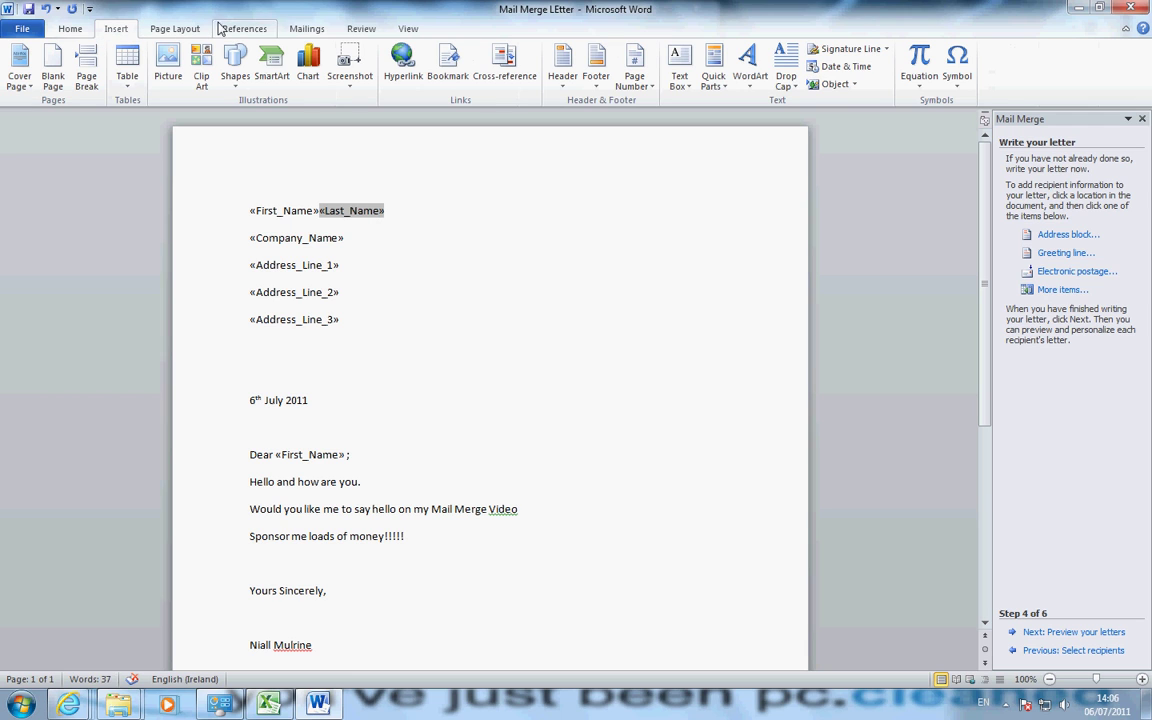
click(71, 31)
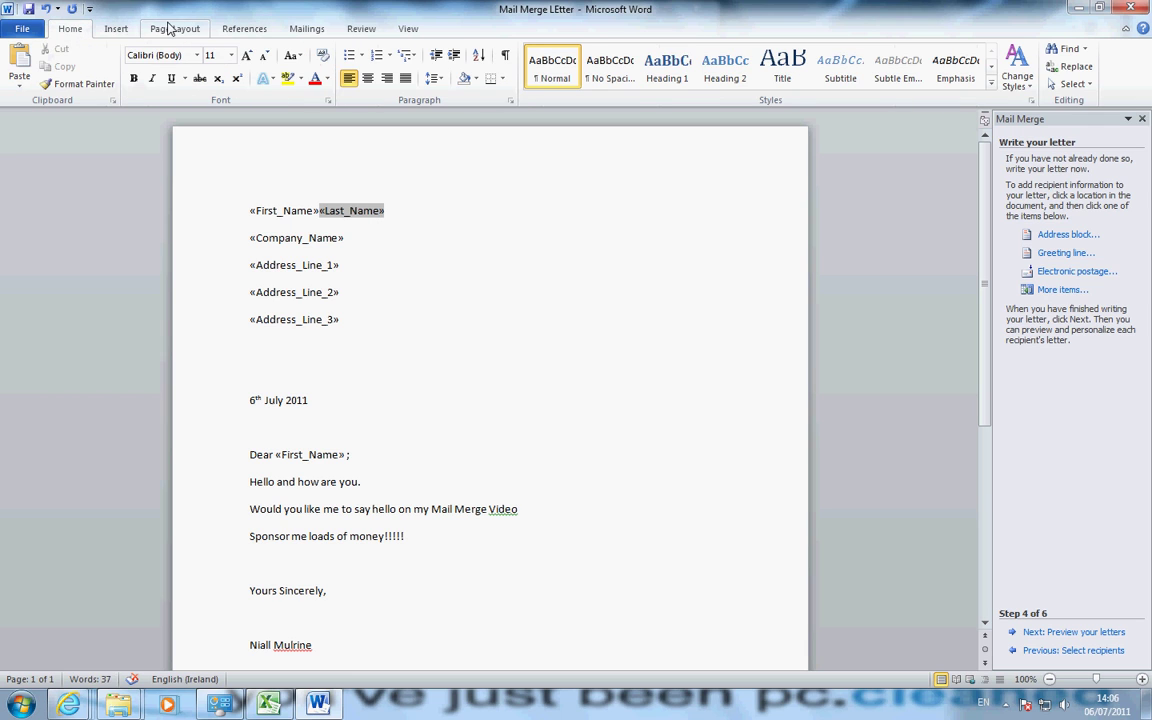
- Choose a custom picture watermark using the "PC Clean LH" image from Mail Merge Folder Example in the Documents library
click(213, 32)
click(205, 30)
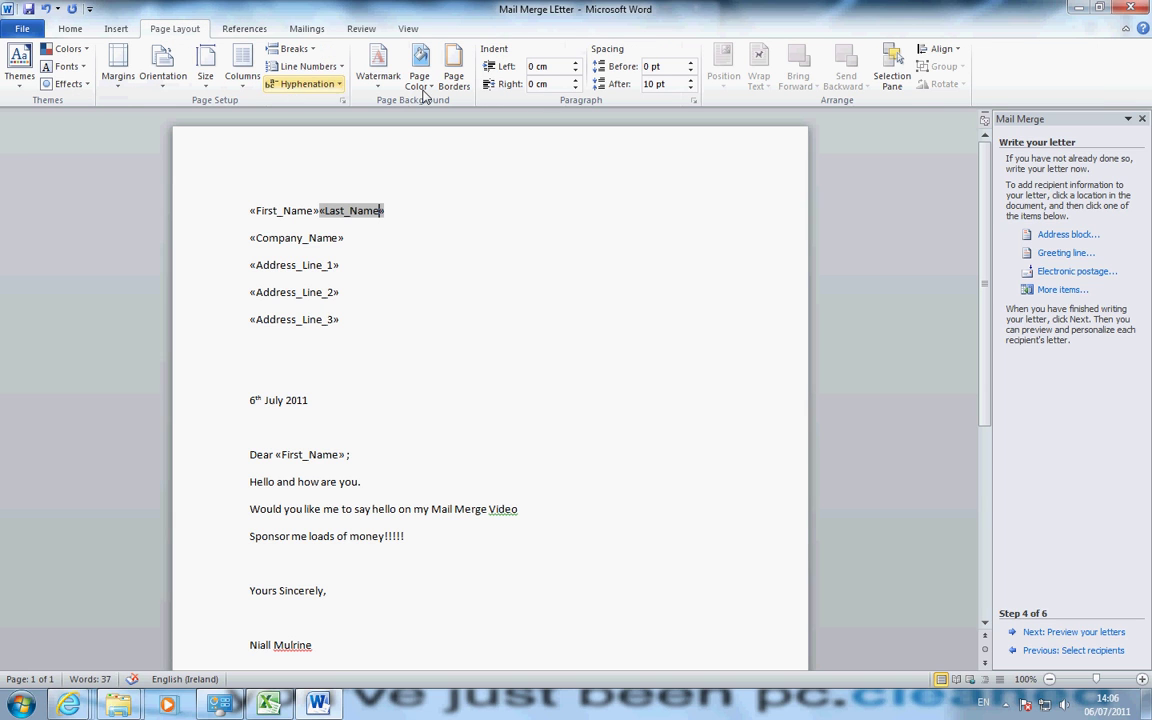
click(379, 82)
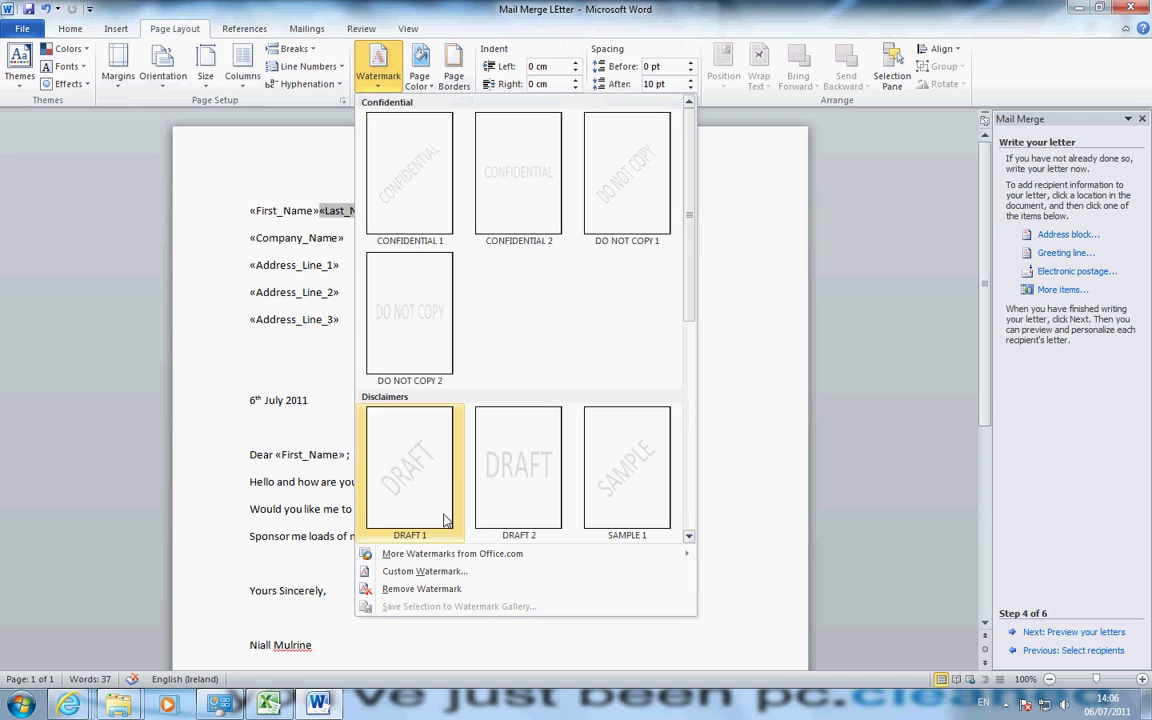
click(424, 571)
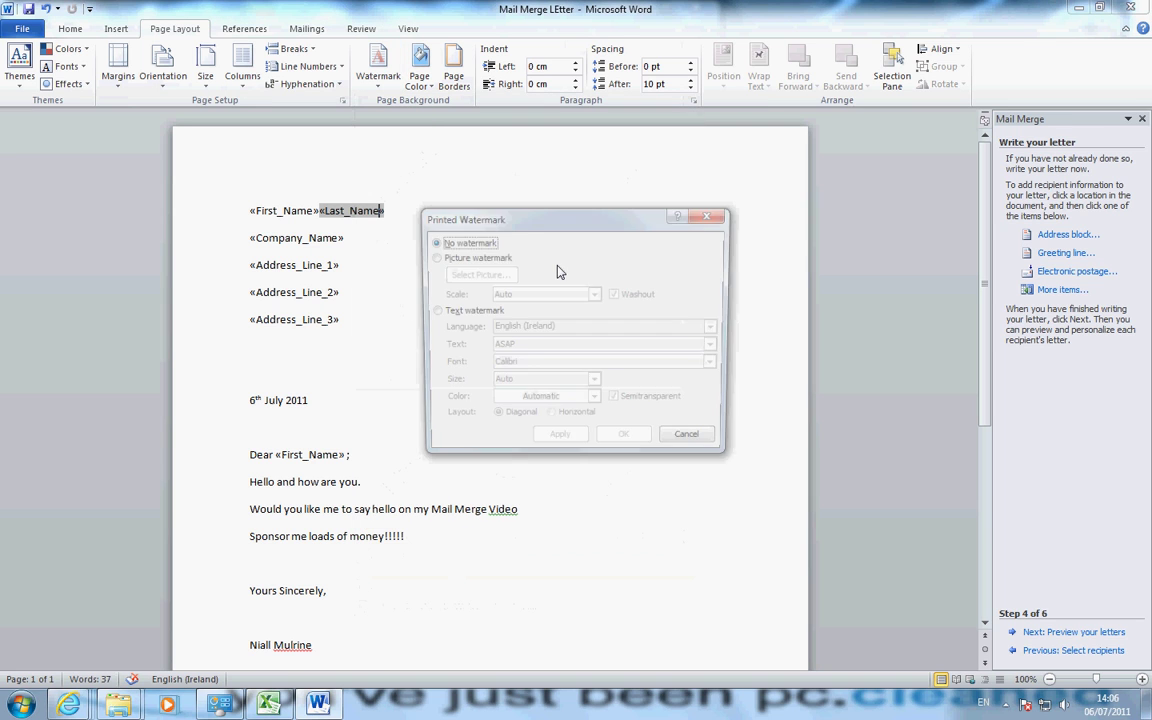
click(477, 260)
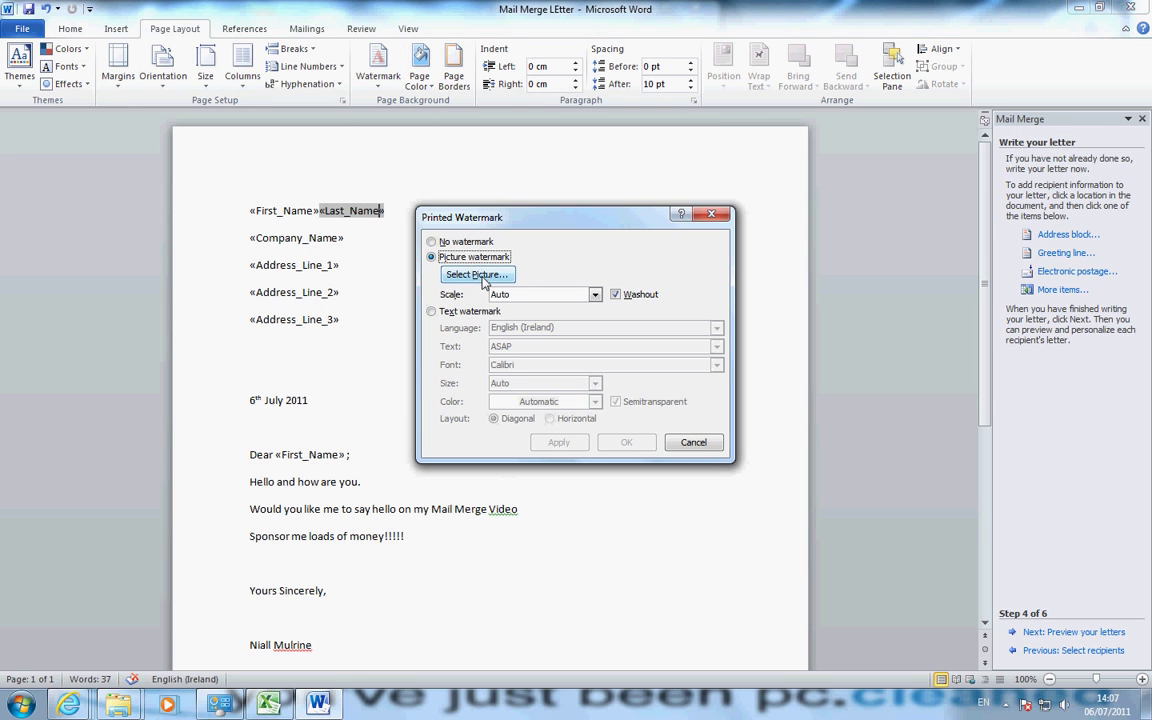
click(480, 275)
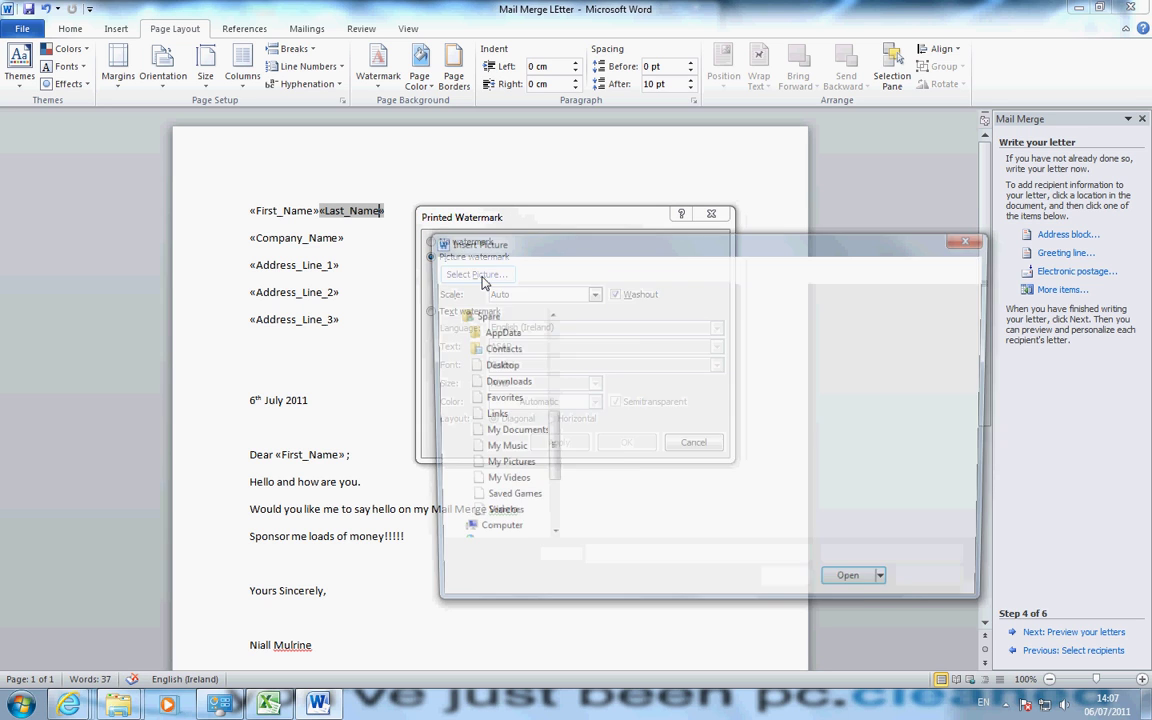
scroll(540, 385, down, 2)
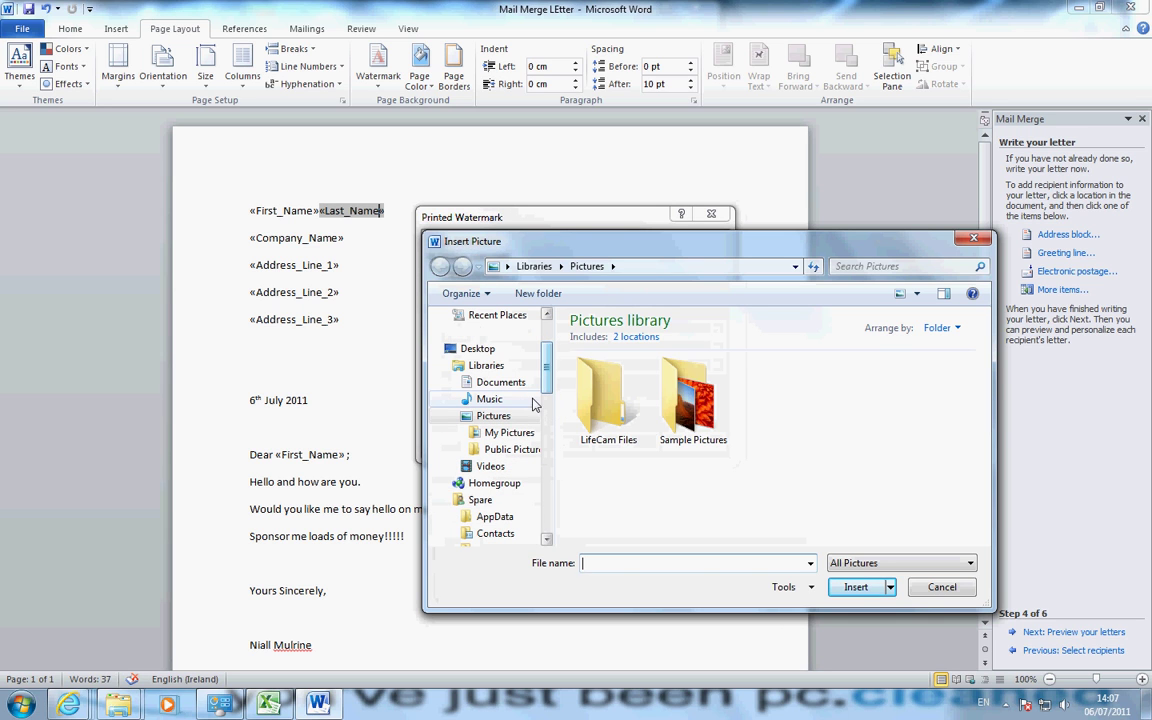
click(505, 384)
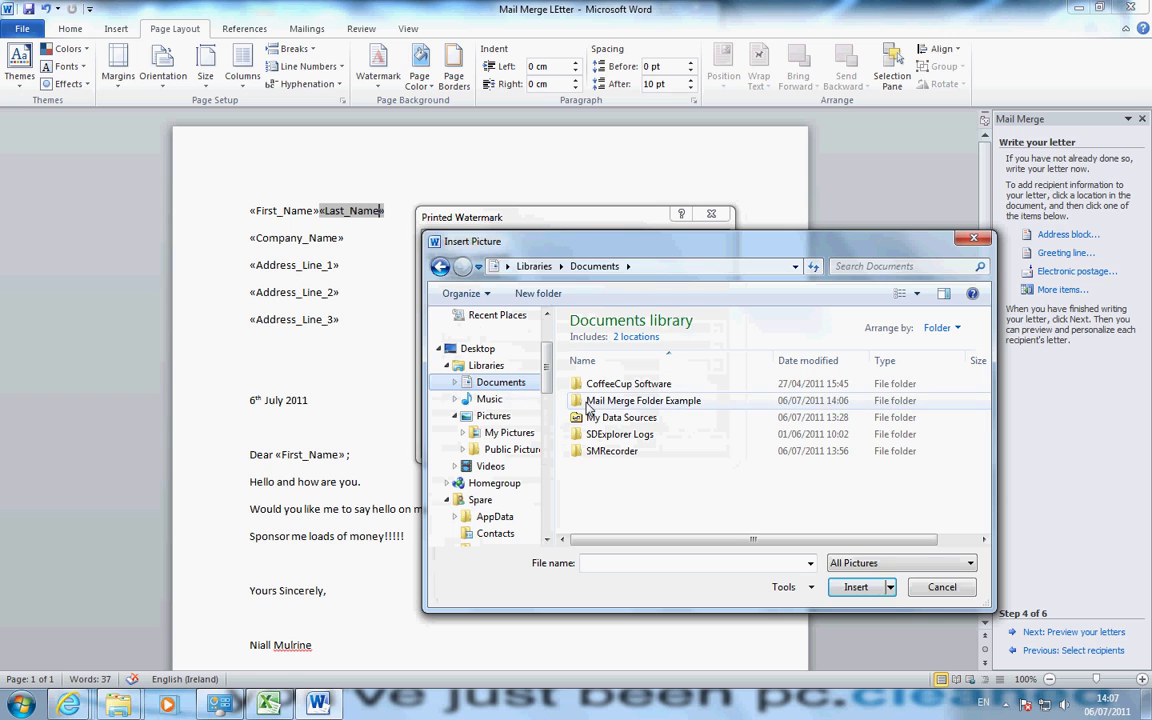
double_click(598, 401)
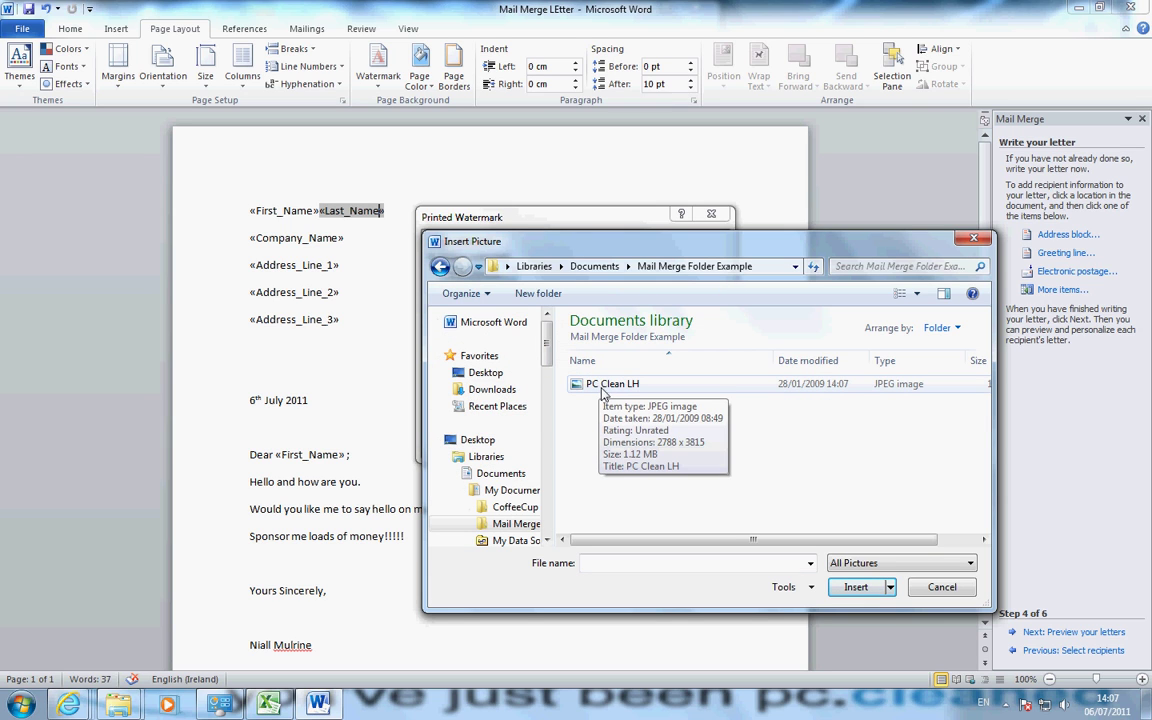
double_click(606, 386)
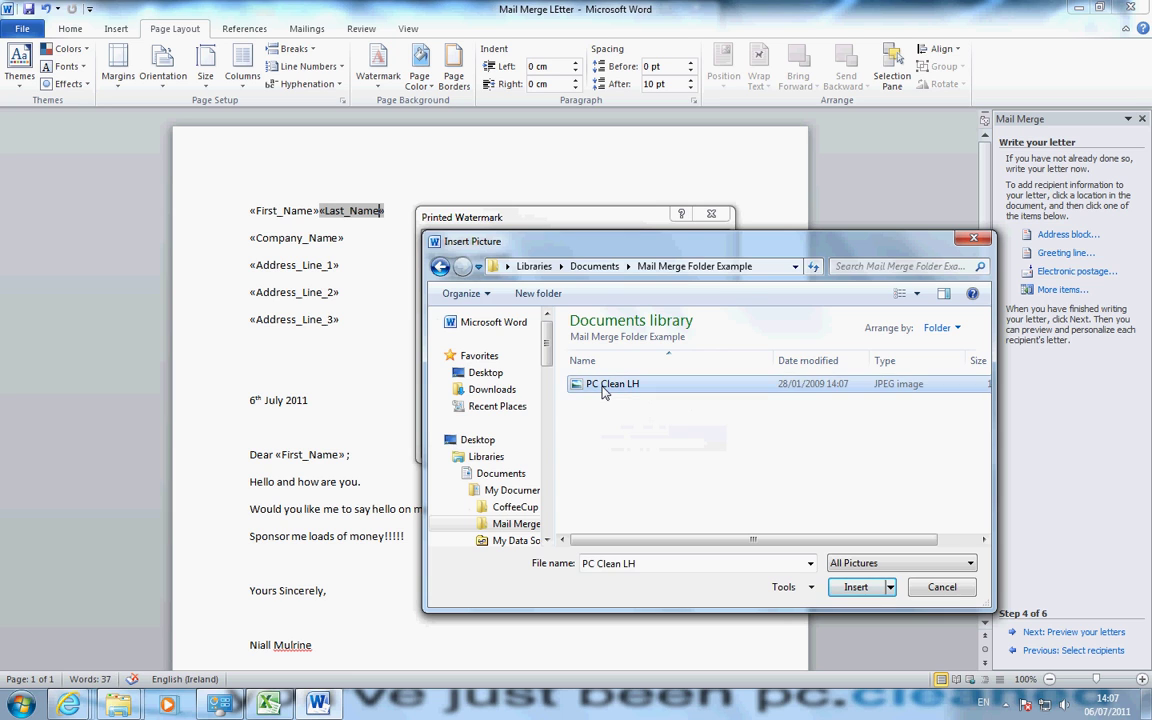
- Set the picture watermark's scale to 100%, turn off Washout, and apply it to the letter
click(594, 295)
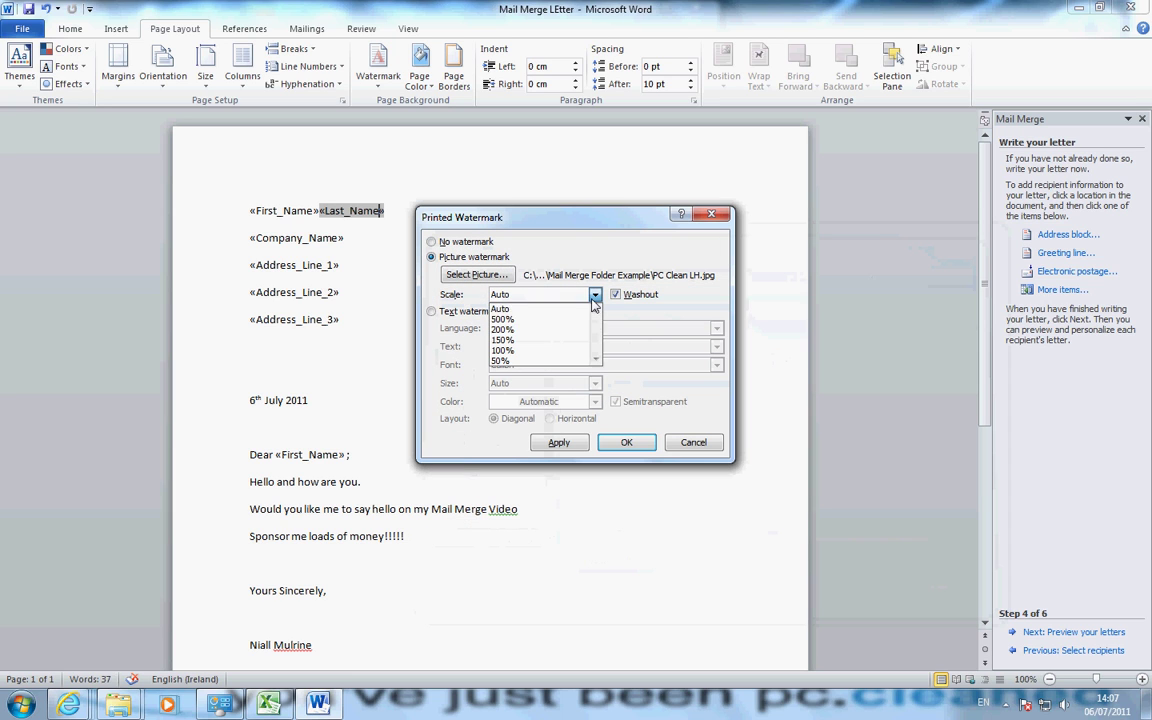
click(495, 312)
click(615, 295)
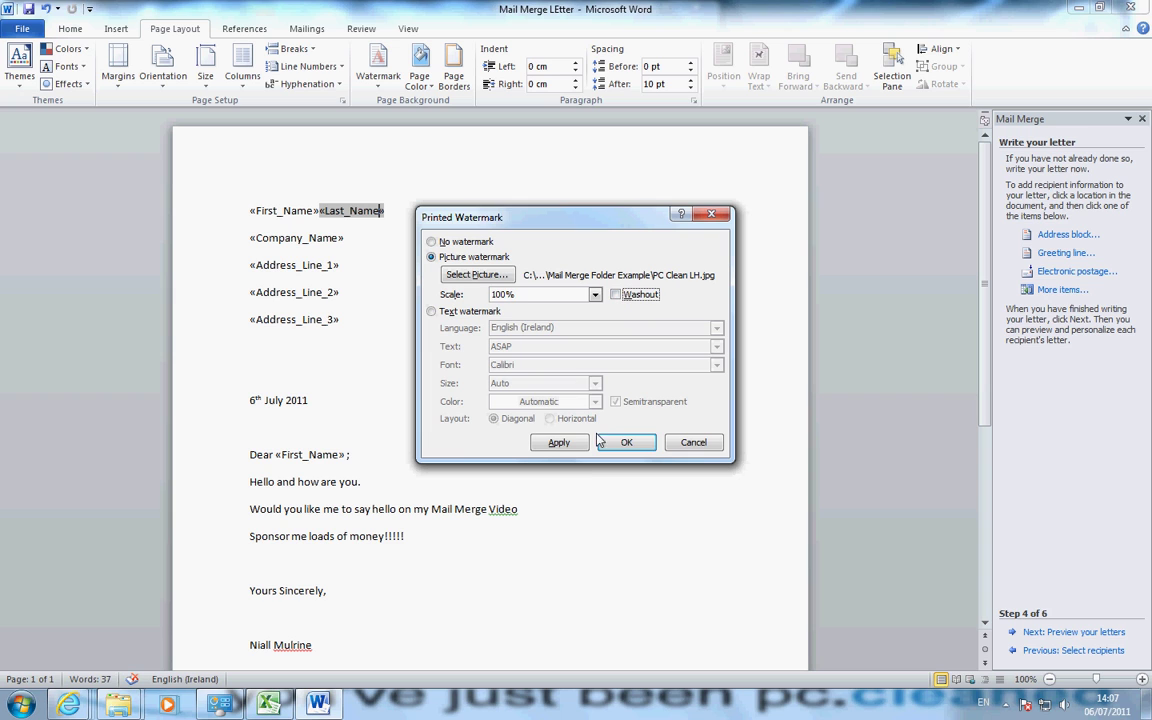
click(558, 442)
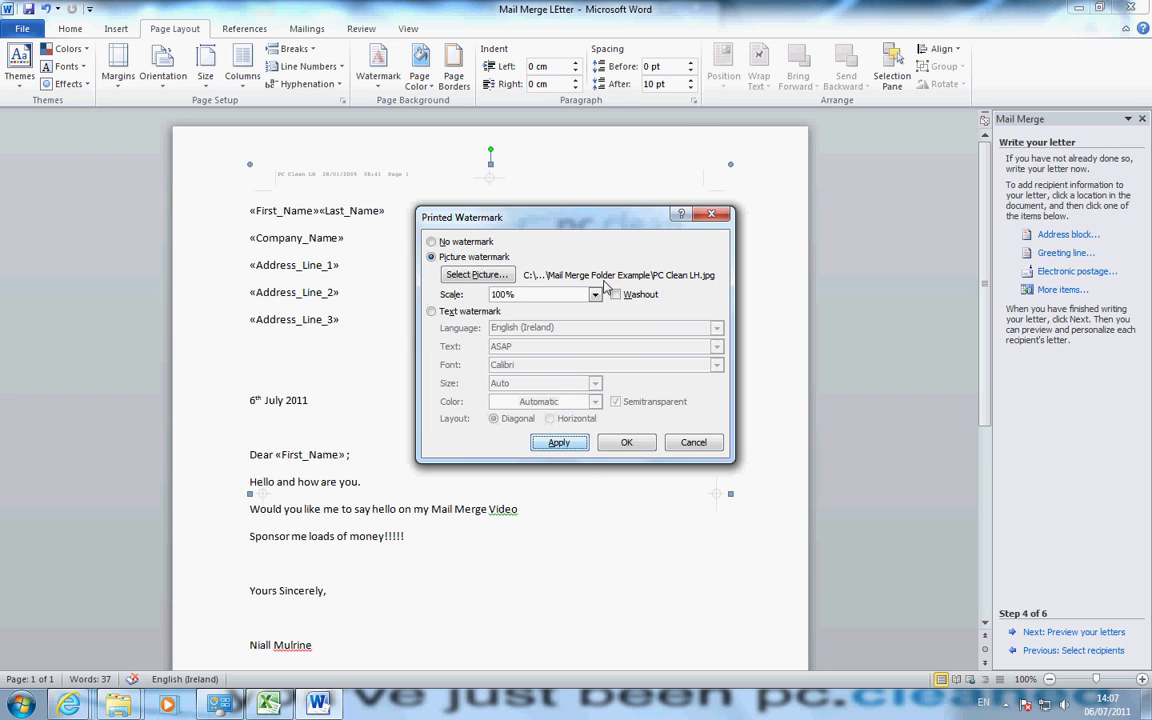
click(697, 498)
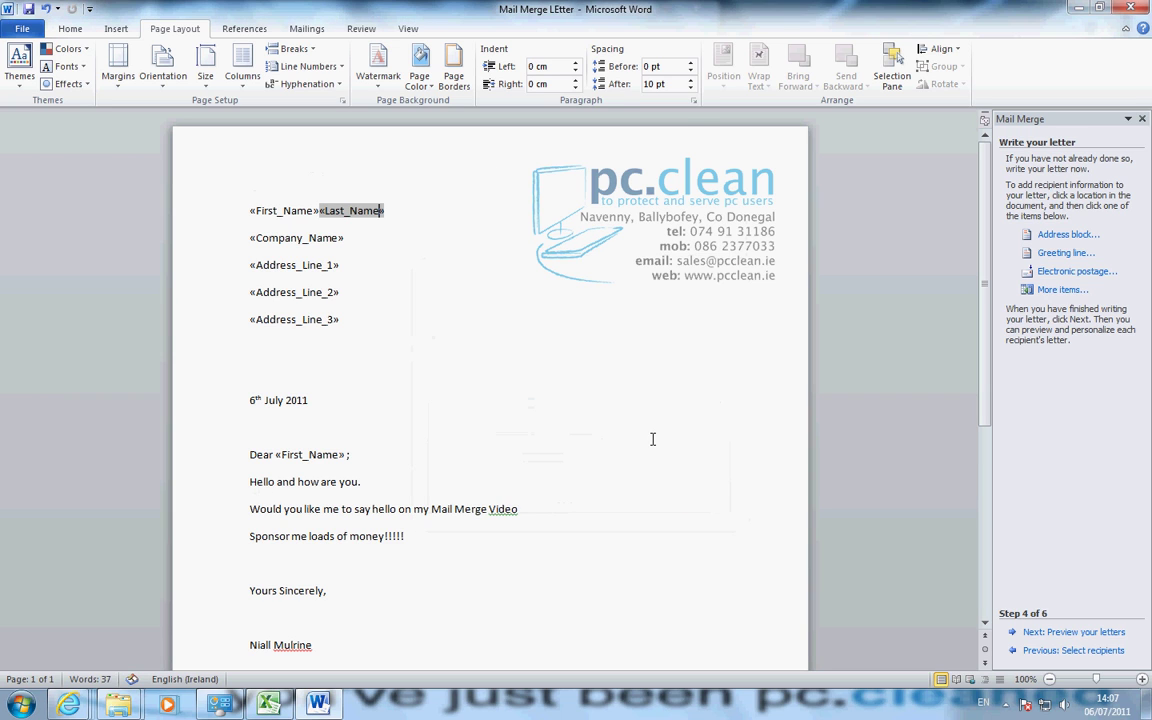
- Examine how the letterhead watermark sits at the head and foot of the letter page
click(640, 434)
scroll(640, 434, down, 8)
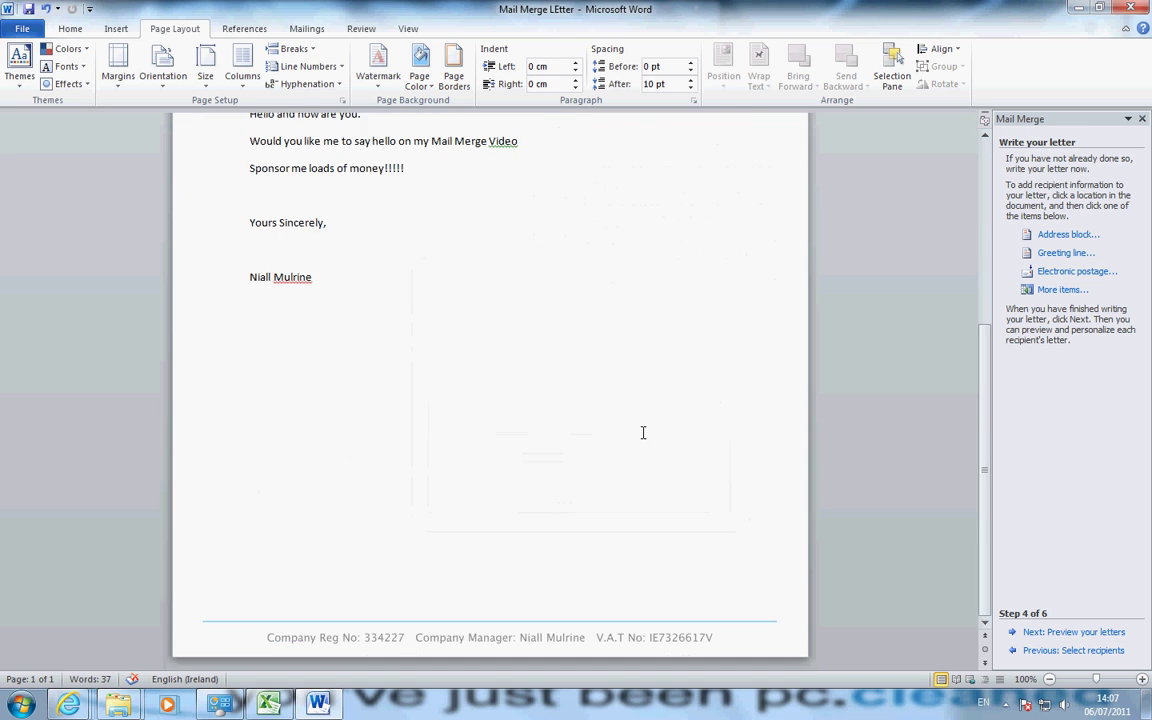
scroll(643, 432, up, 4)
scroll(643, 432, up, 4)
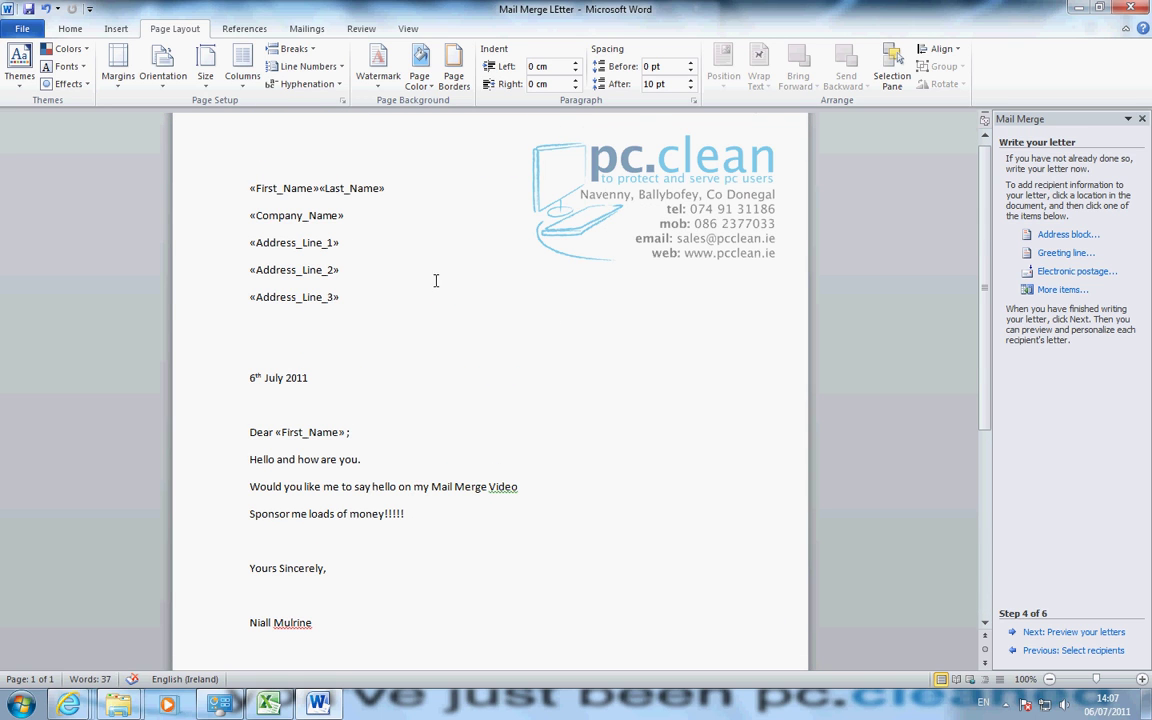
scroll(527, 305, down, 6)
scroll(540, 360, down, 1)
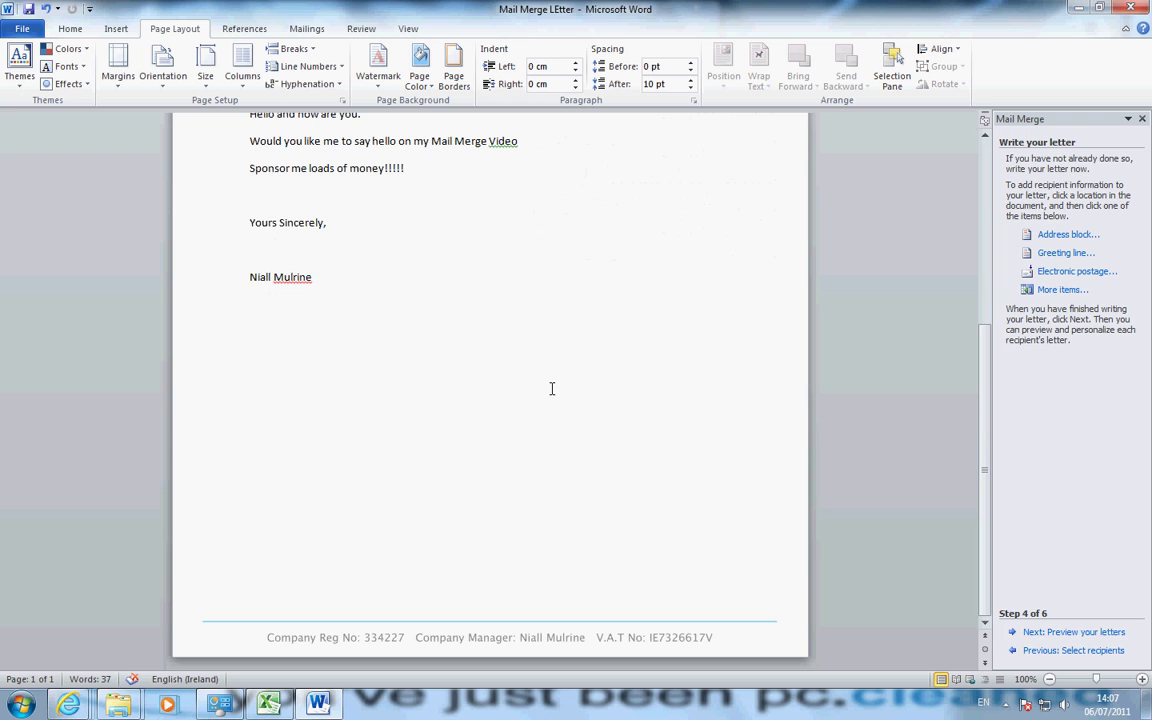
scroll(551, 388, up, 7)
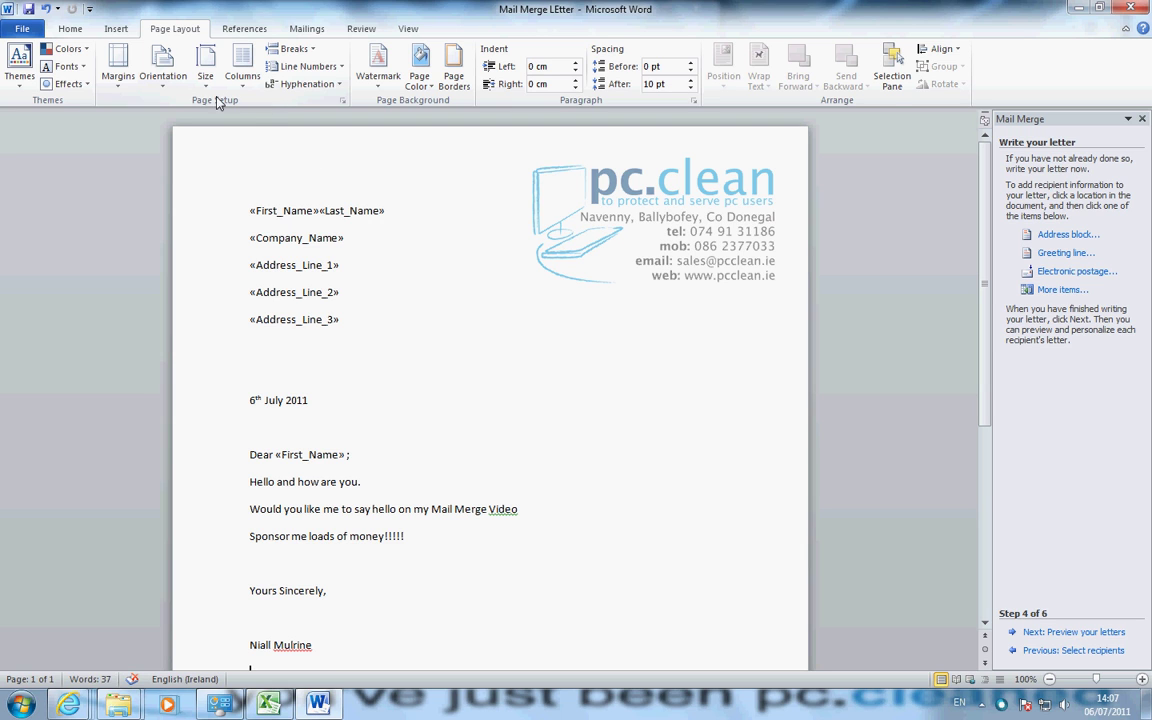
- Insert the picture "PC Clean Business CardBack-2 Part" from Mail Merge Folder Example below the signature of the letter
click(116, 30)
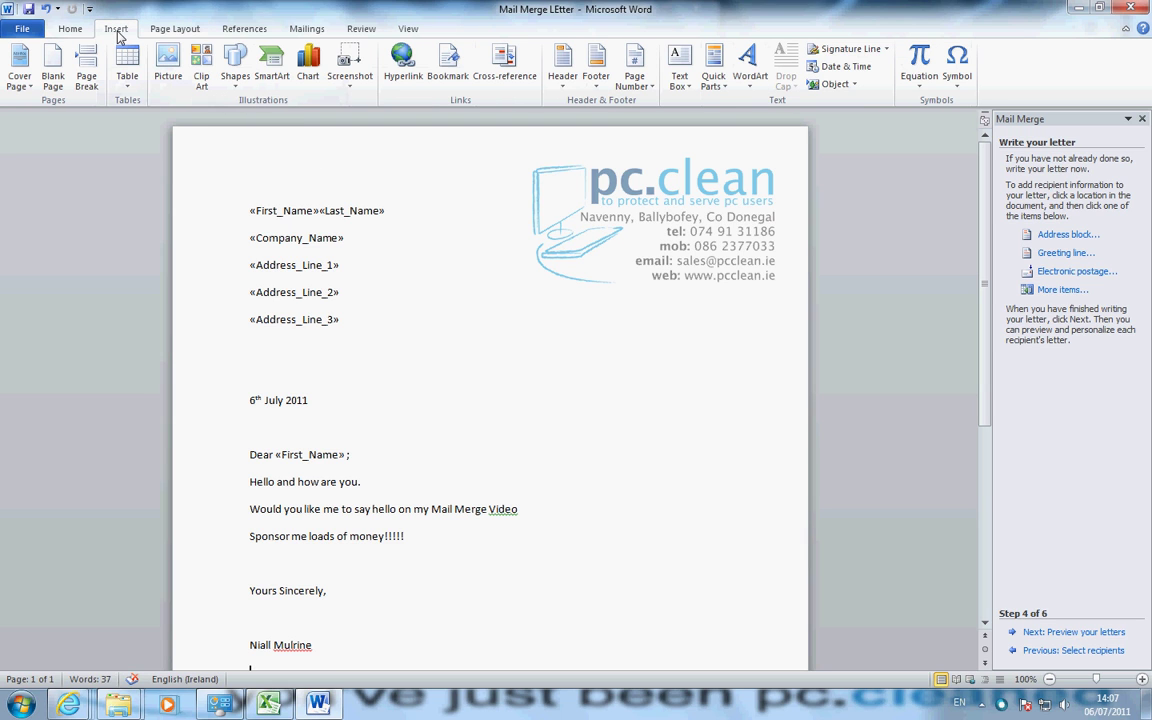
click(168, 68)
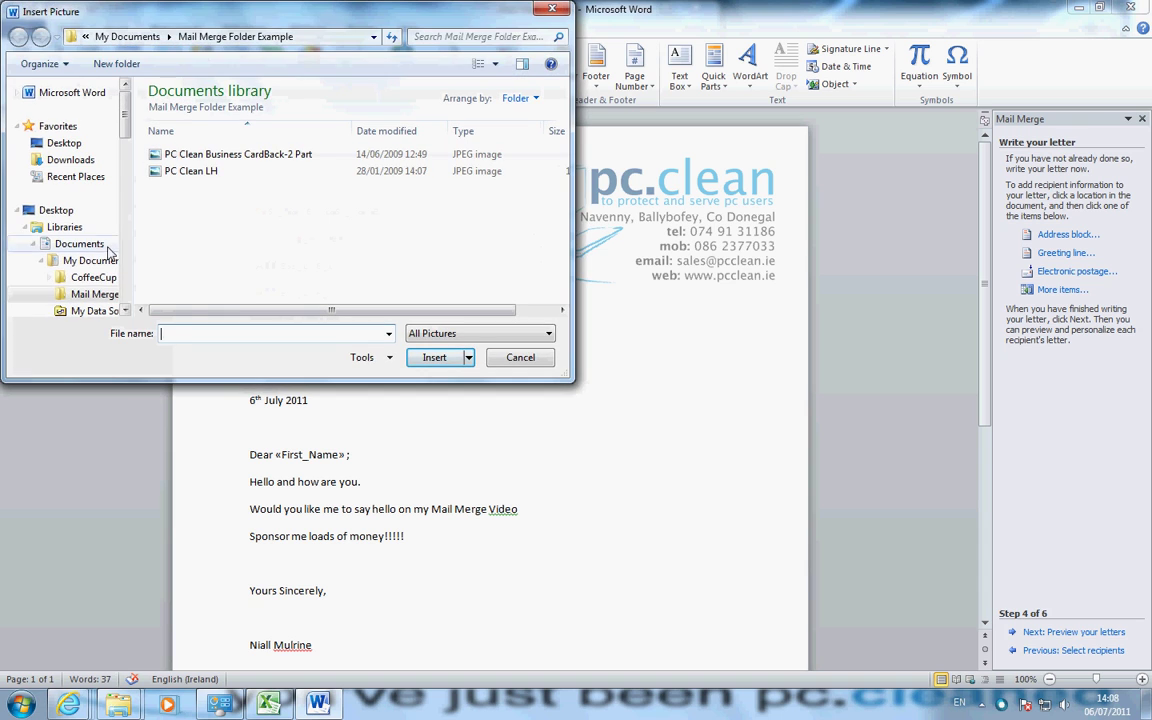
double_click(218, 157)
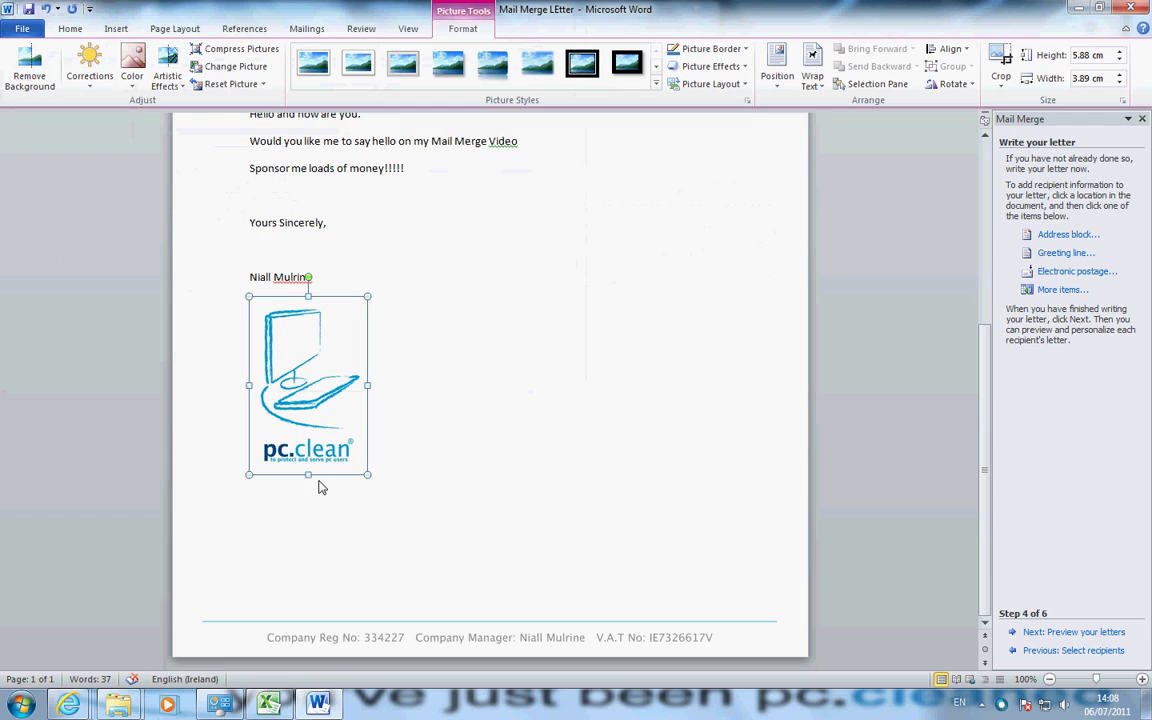
- Set the inserted logo picture's text wrapping to Behind Text and move it to the upper-right area of the letter page
right_click(314, 400)
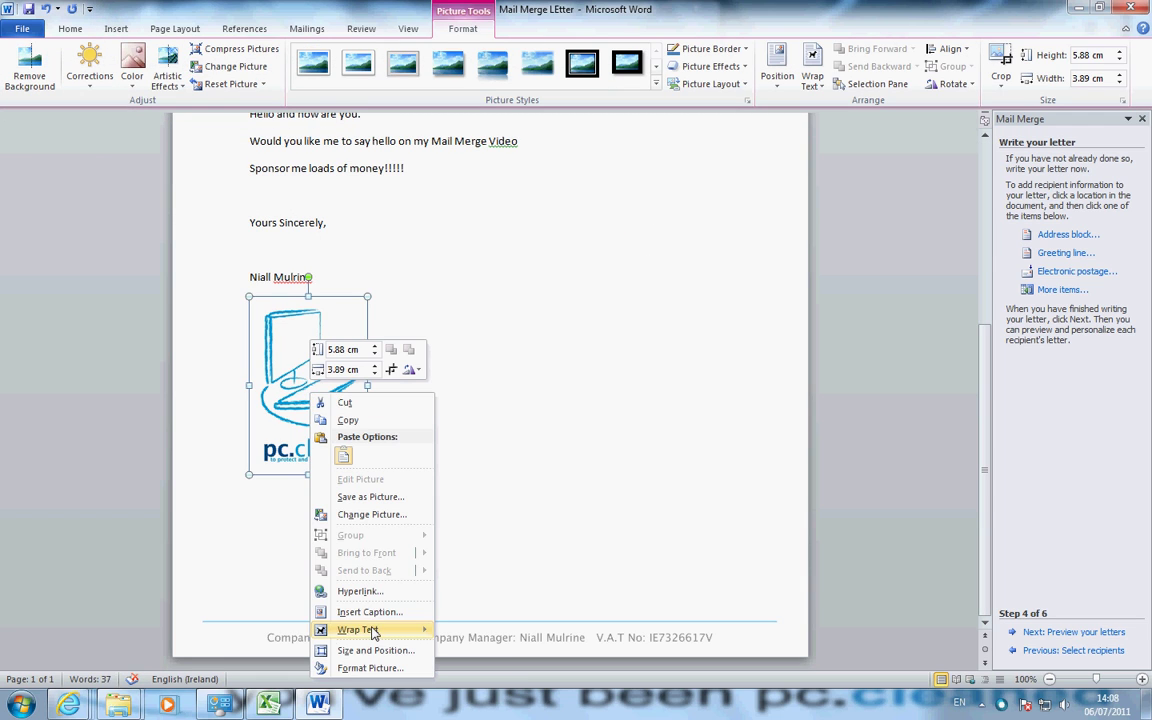
mouse_move(360, 629)
click(483, 616)
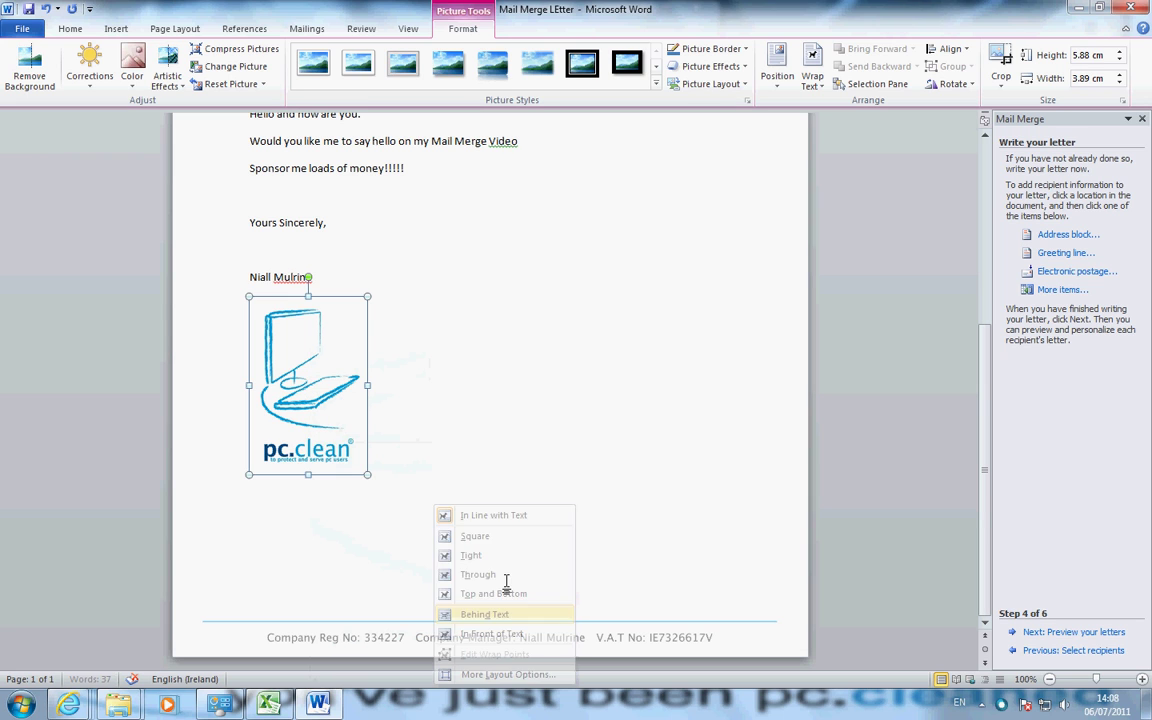
drag(309, 422, 586, 278)
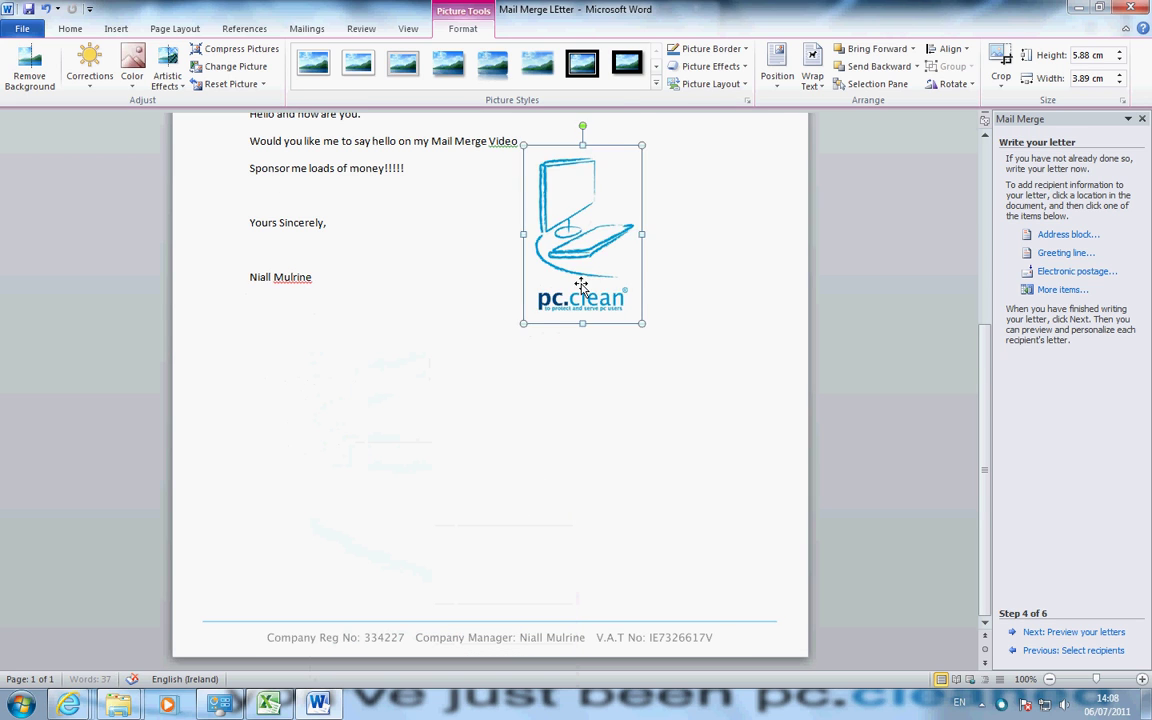
scroll(586, 278, up, 5)
drag(594, 501, 694, 230)
scroll(621, 300, up, 2)
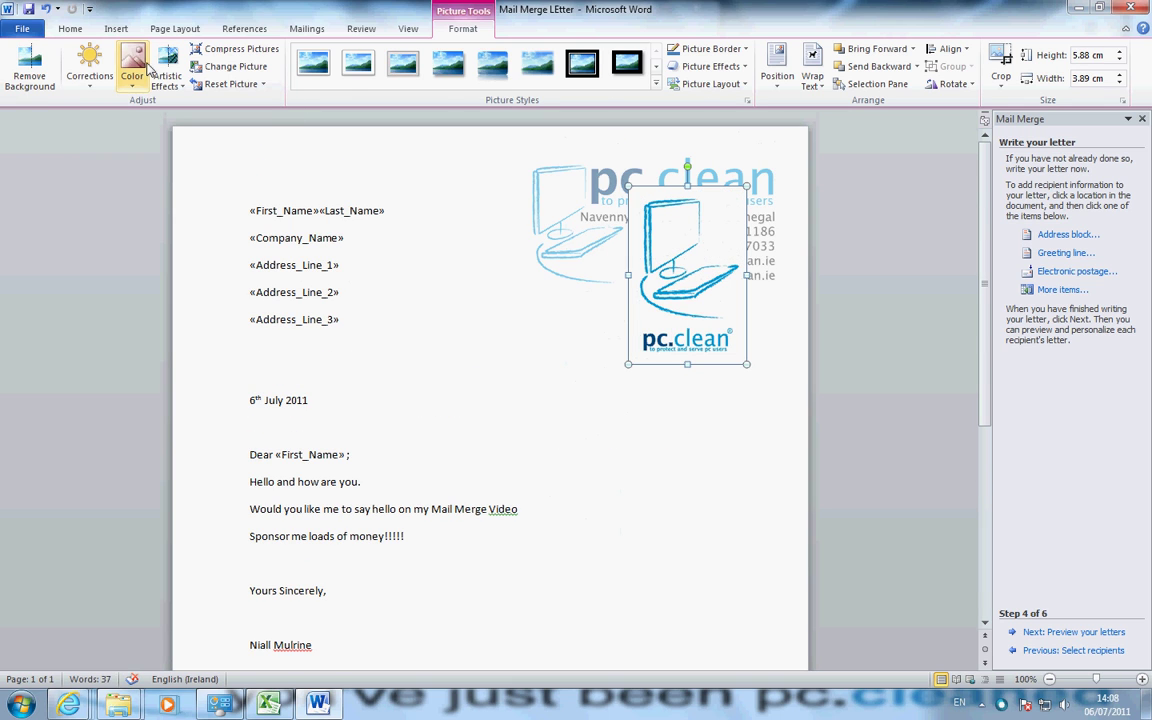
- Remove the letterhead picture watermark from the letter
click(160, 30)
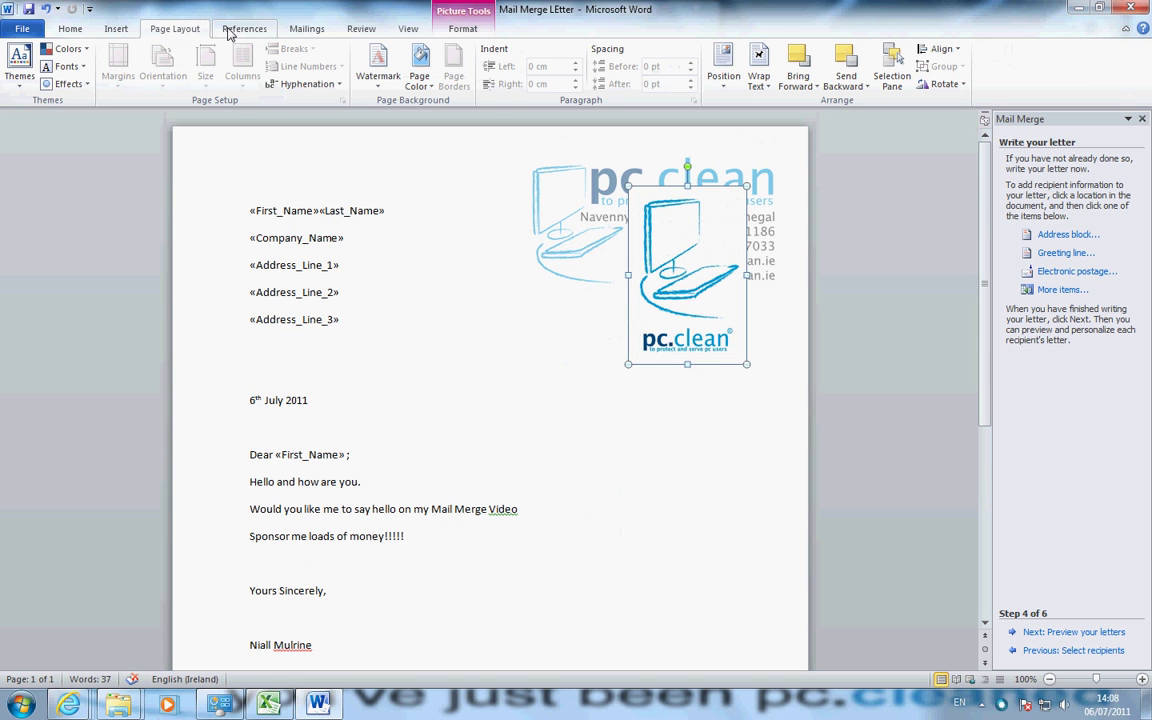
click(378, 66)
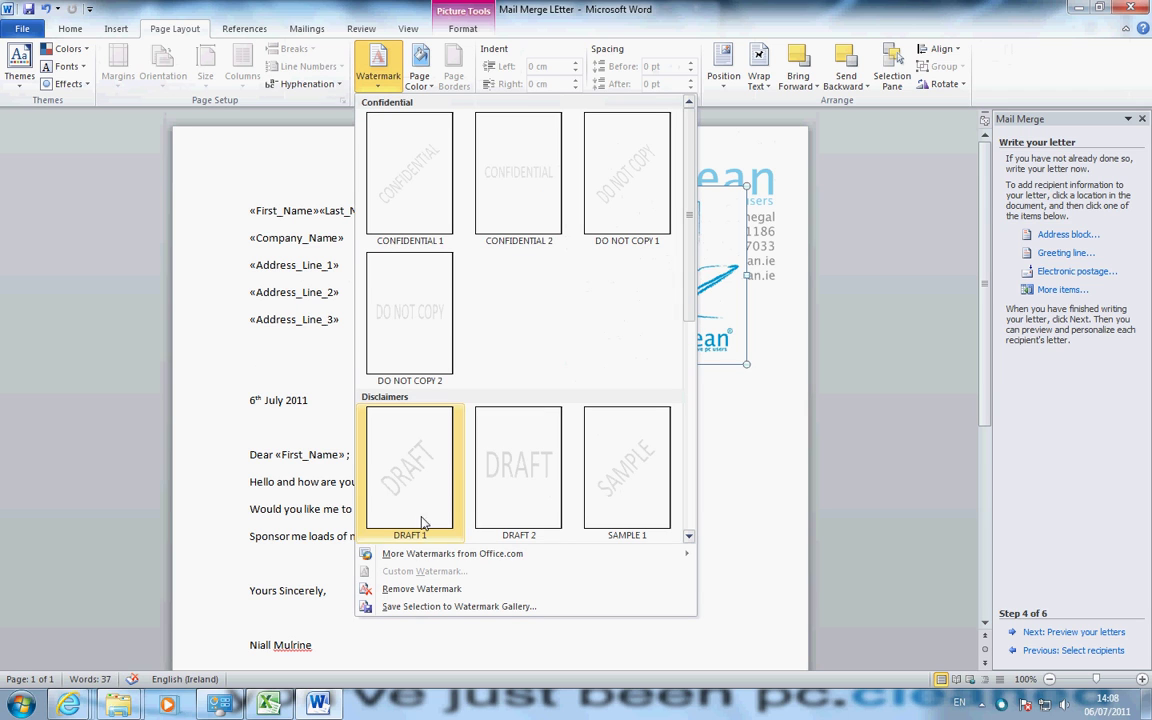
click(420, 588)
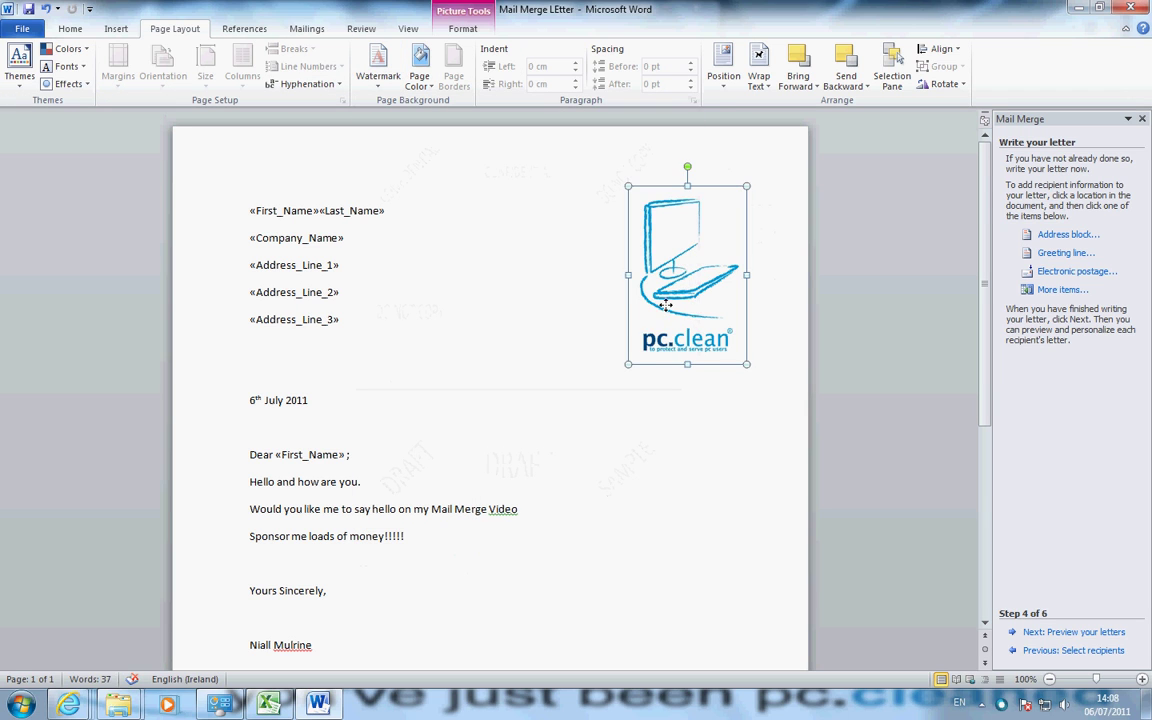
- Enlarge the logo picture slightly and reposition it in the letter's upper-right corner, opposite the address lines
drag(666, 305, 666, 274)
drag(628, 333, 598, 396)
drag(707, 303, 733, 310)
click(566, 336)
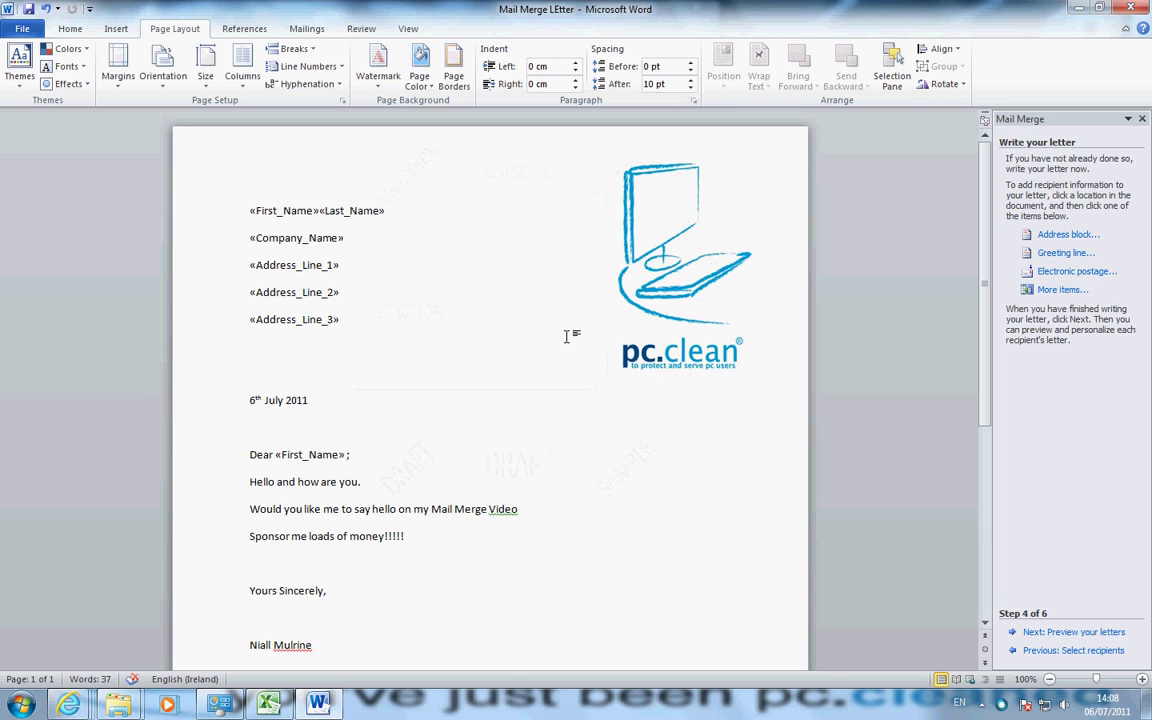
- Advance the mail merge to the letter preview and check the address lines and greeting for recipients 1 and 2
scroll(471, 354, down, 2)
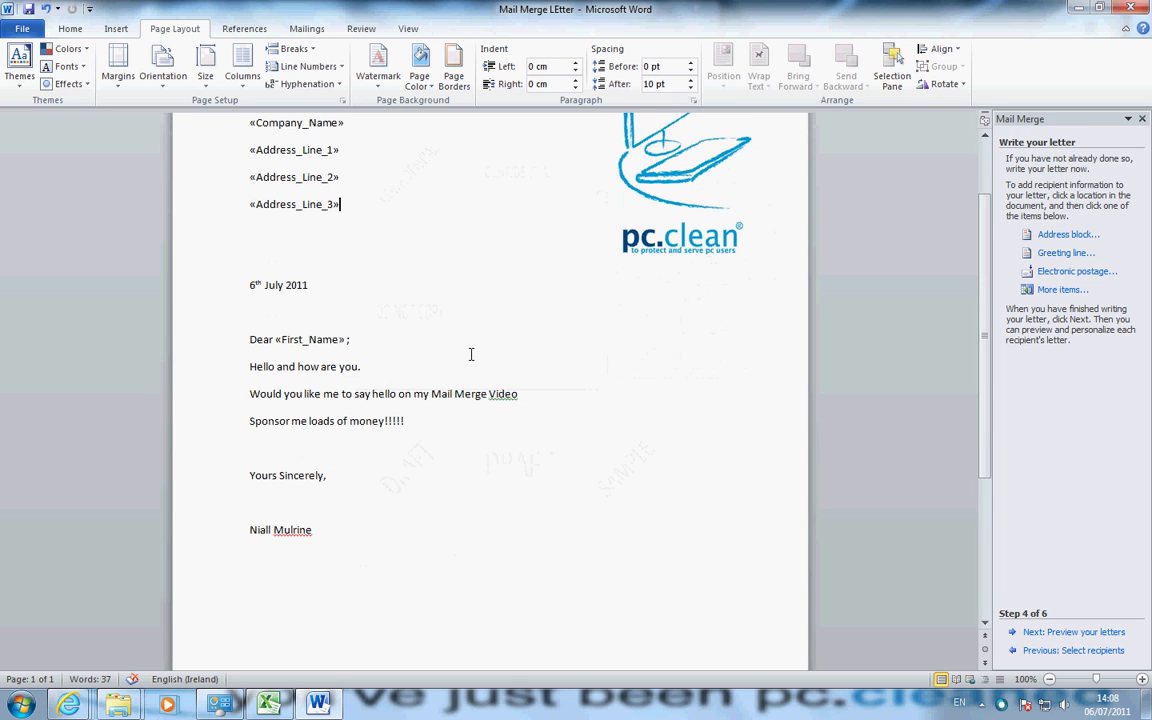
click(1076, 634)
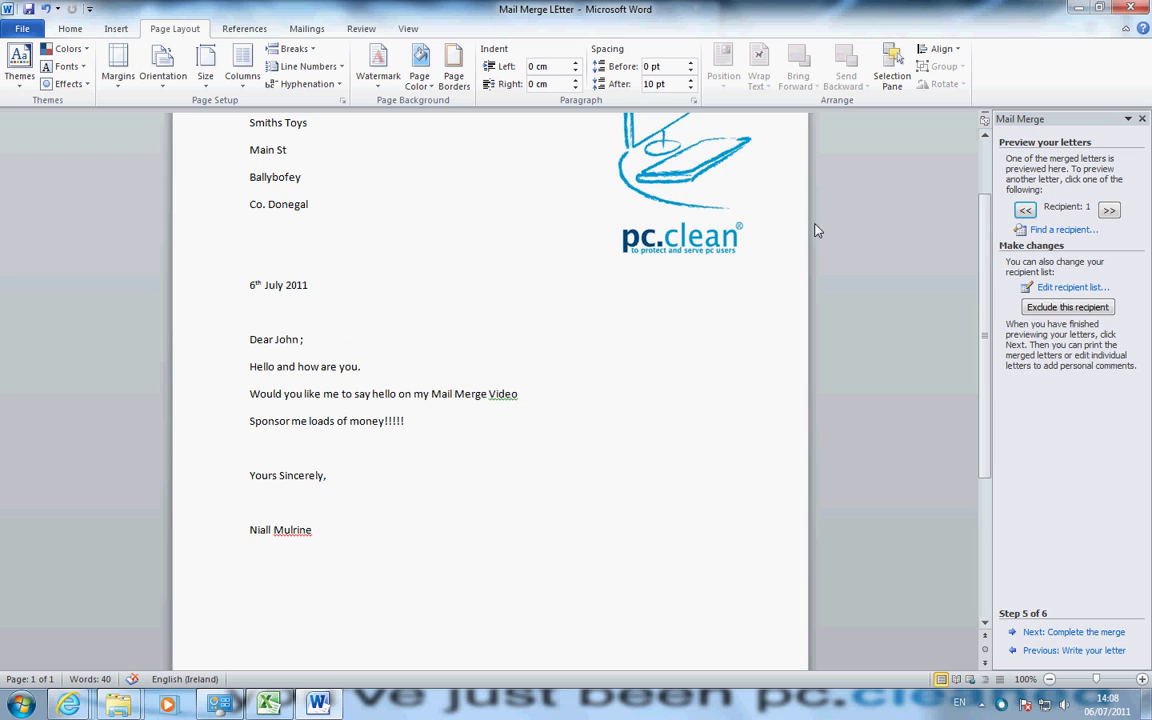
scroll(565, 271, up, 2)
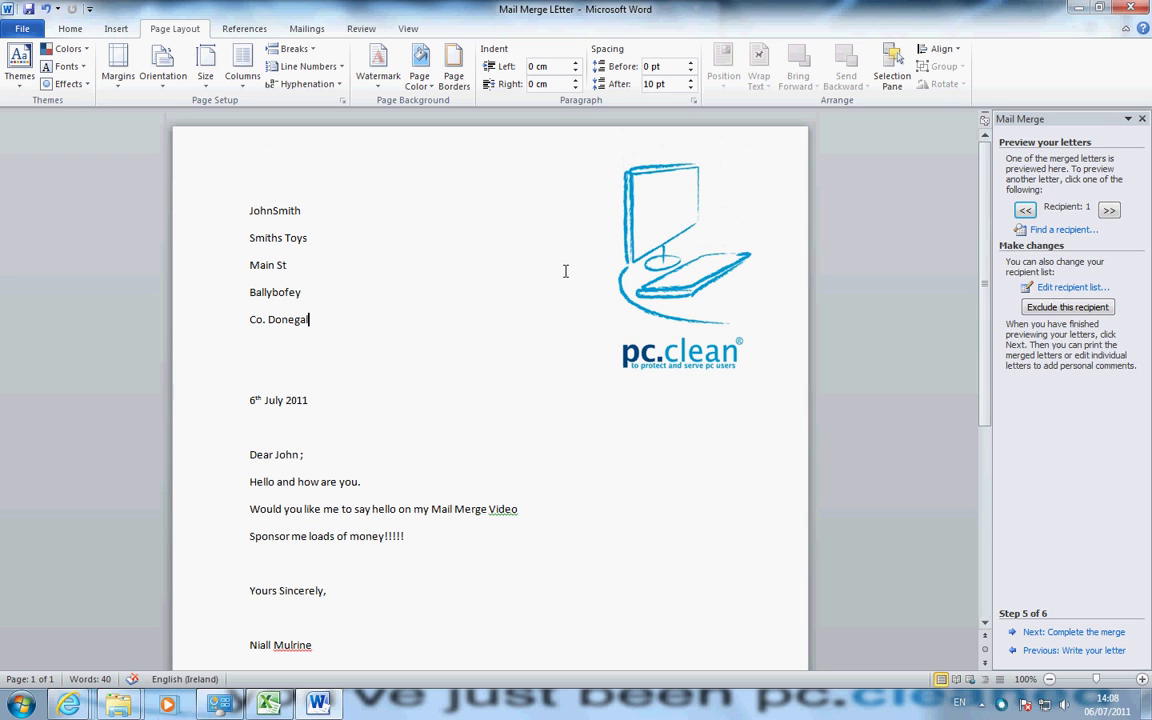
click(1109, 211)
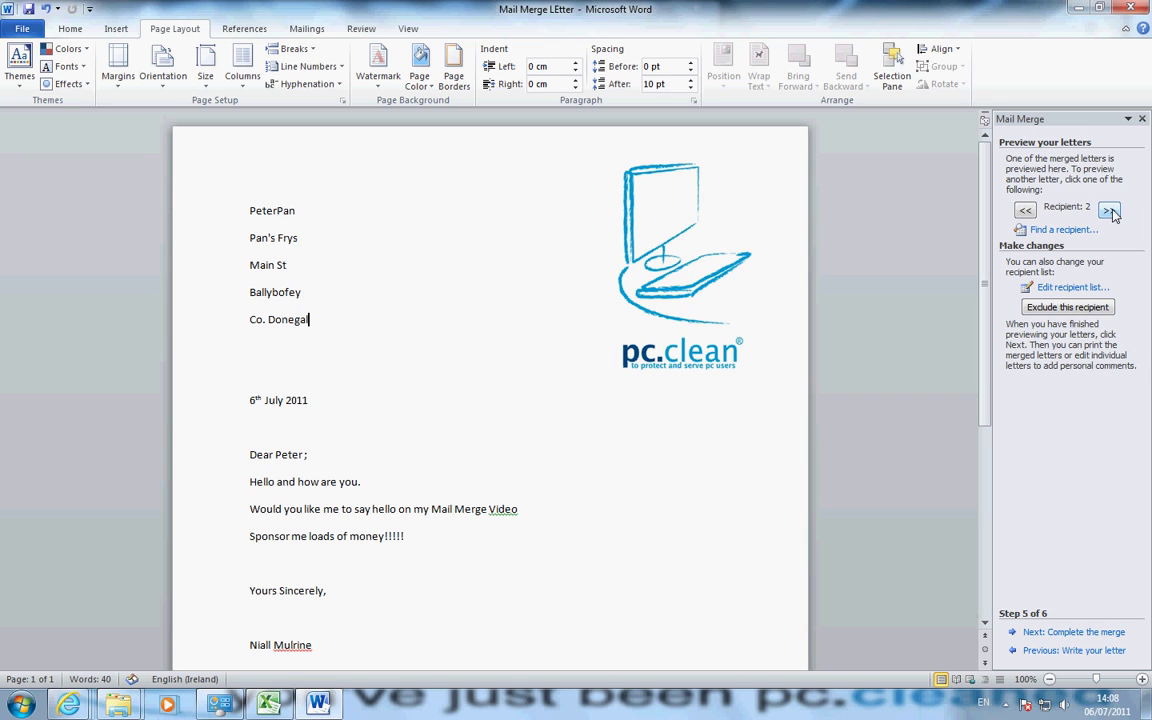
click(1025, 210)
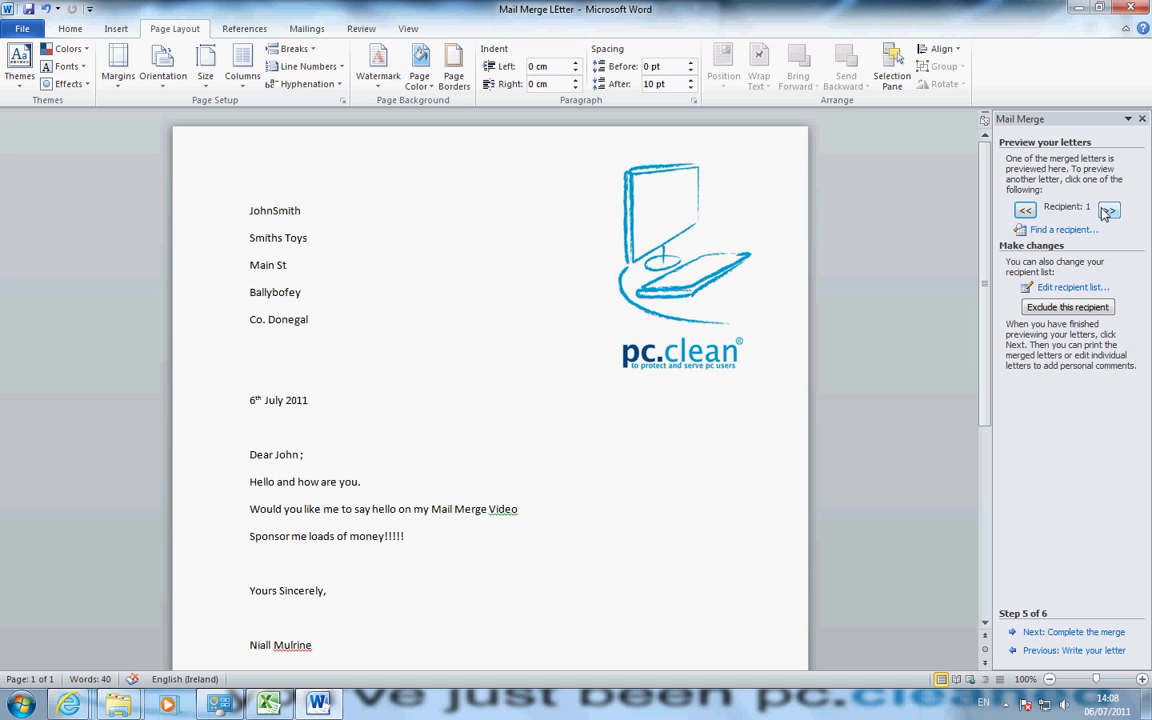
drag(291, 460, 249, 455)
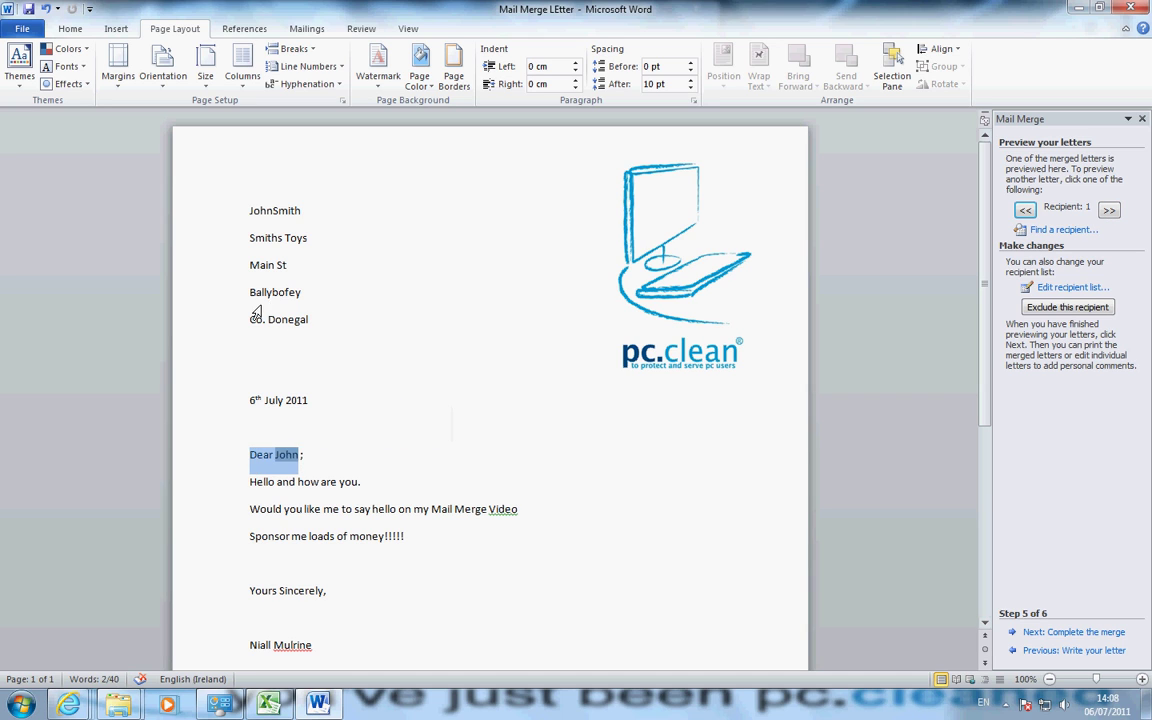
drag(250, 318, 305, 211)
click(429, 262)
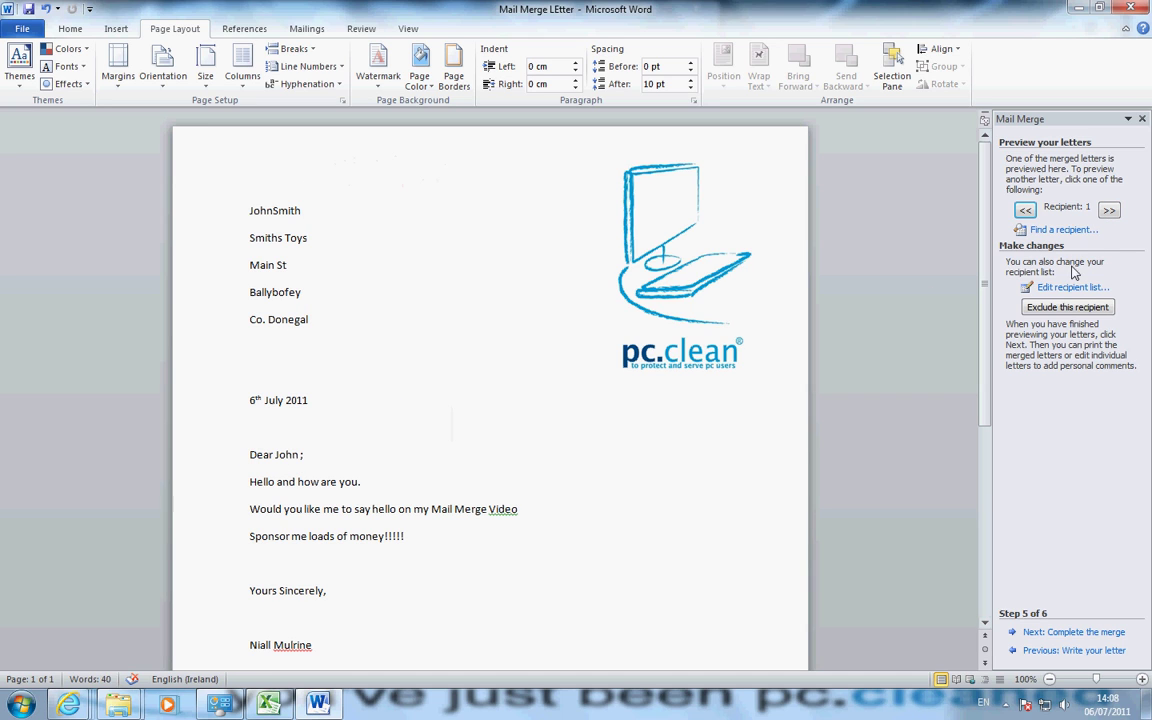
click(1109, 210)
click(1025, 210)
- Complete the merge and generate individual letters in a new document for all records
click(1070, 633)
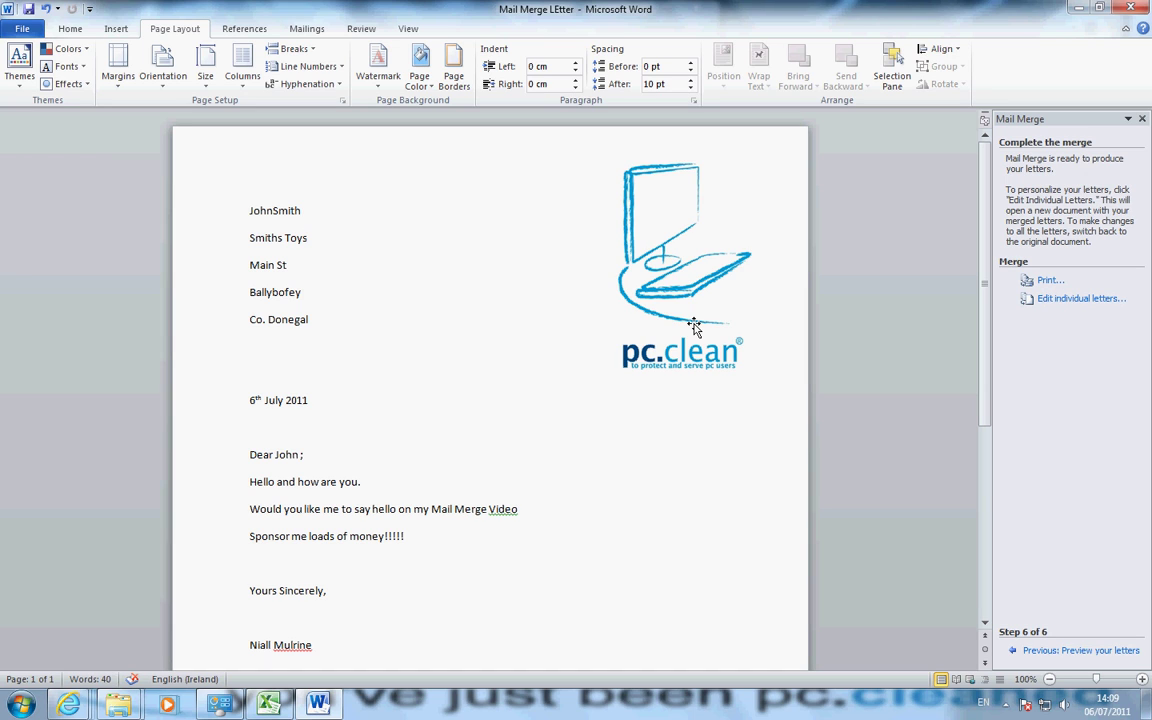
click(1076, 300)
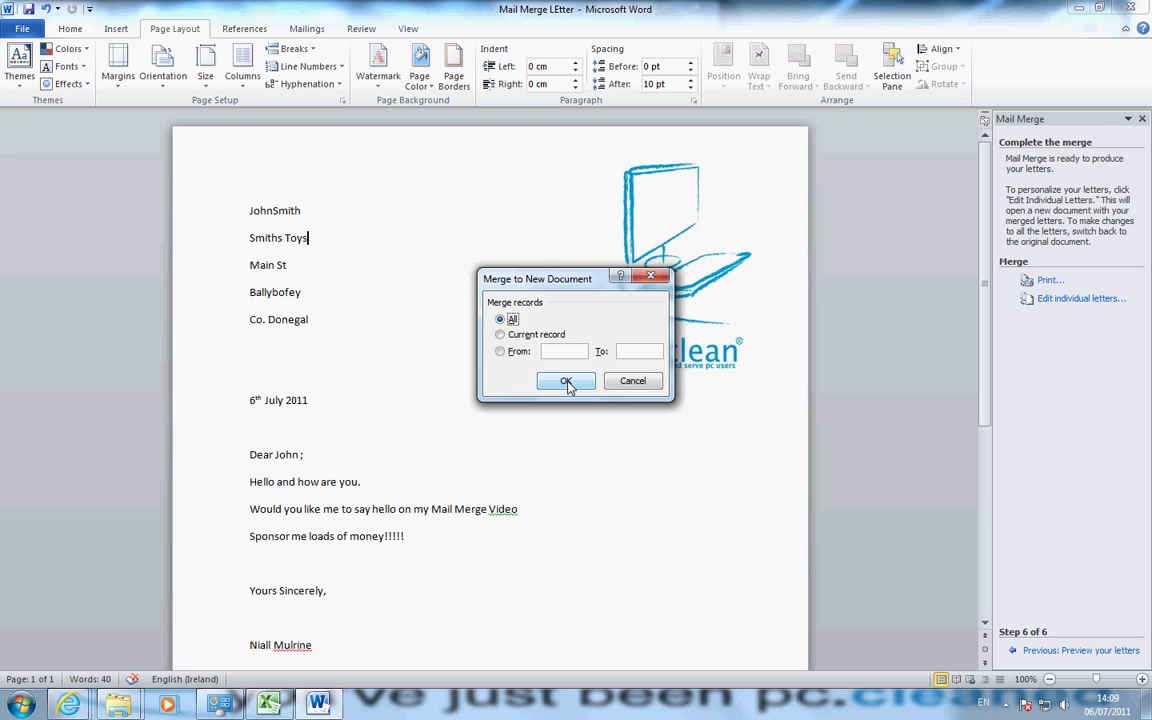
click(566, 384)
- Look through both merged letters in the new document and open its print settings and preview
click(514, 284)
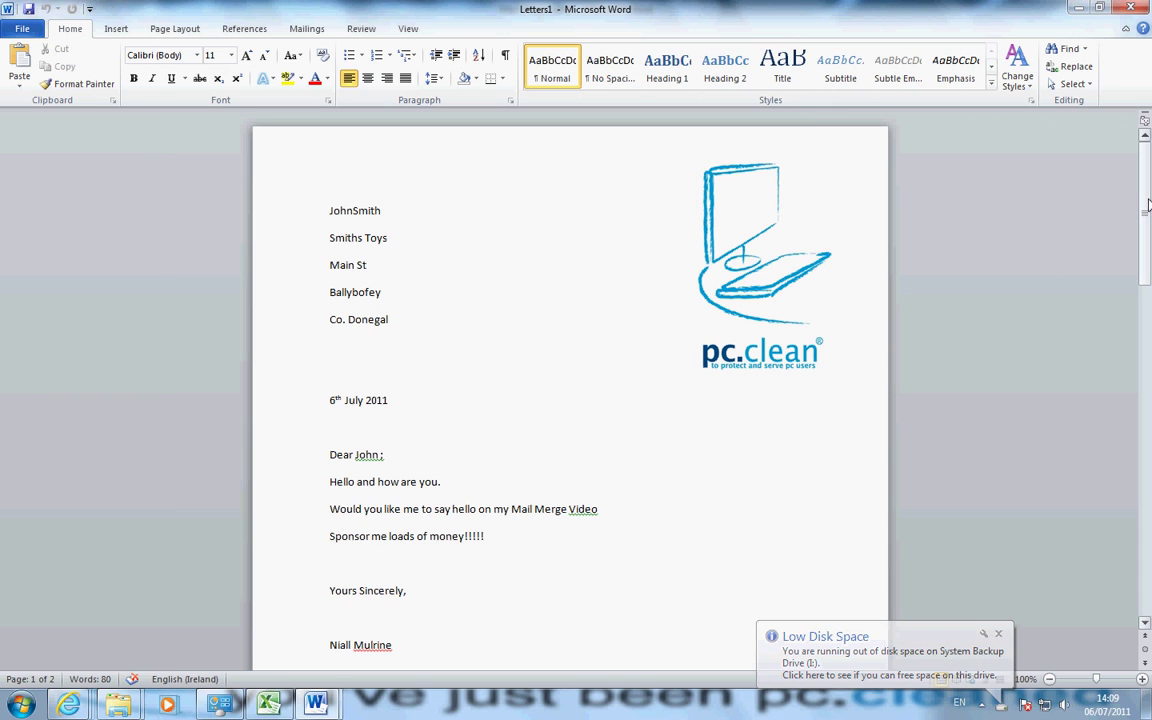
drag(1148, 204, 1148, 440)
click(515, 357)
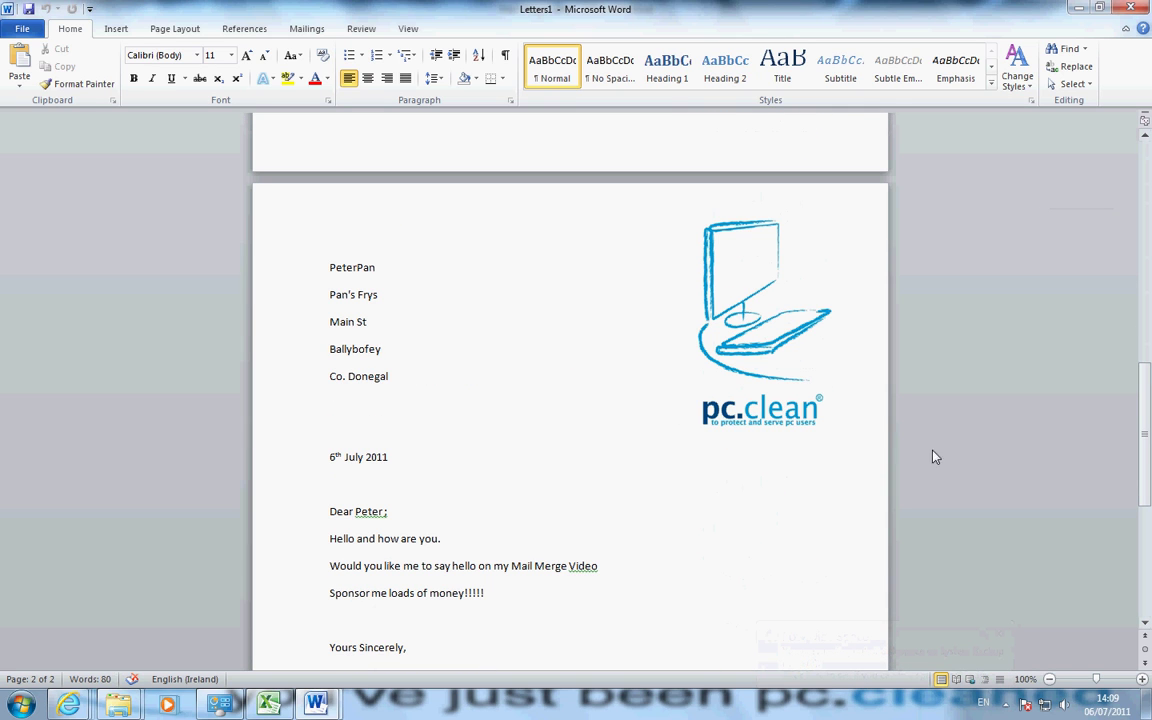
scroll(1000, 460, down, 4)
drag(1146, 470, 1146, 205)
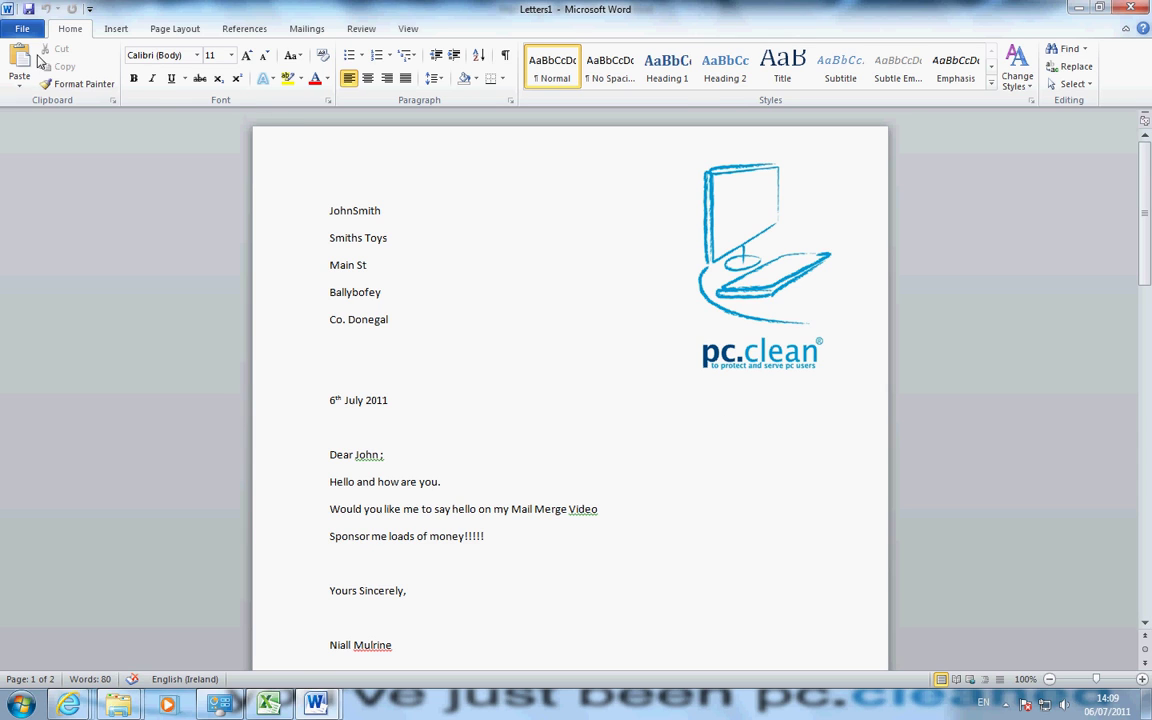
click(22, 28)
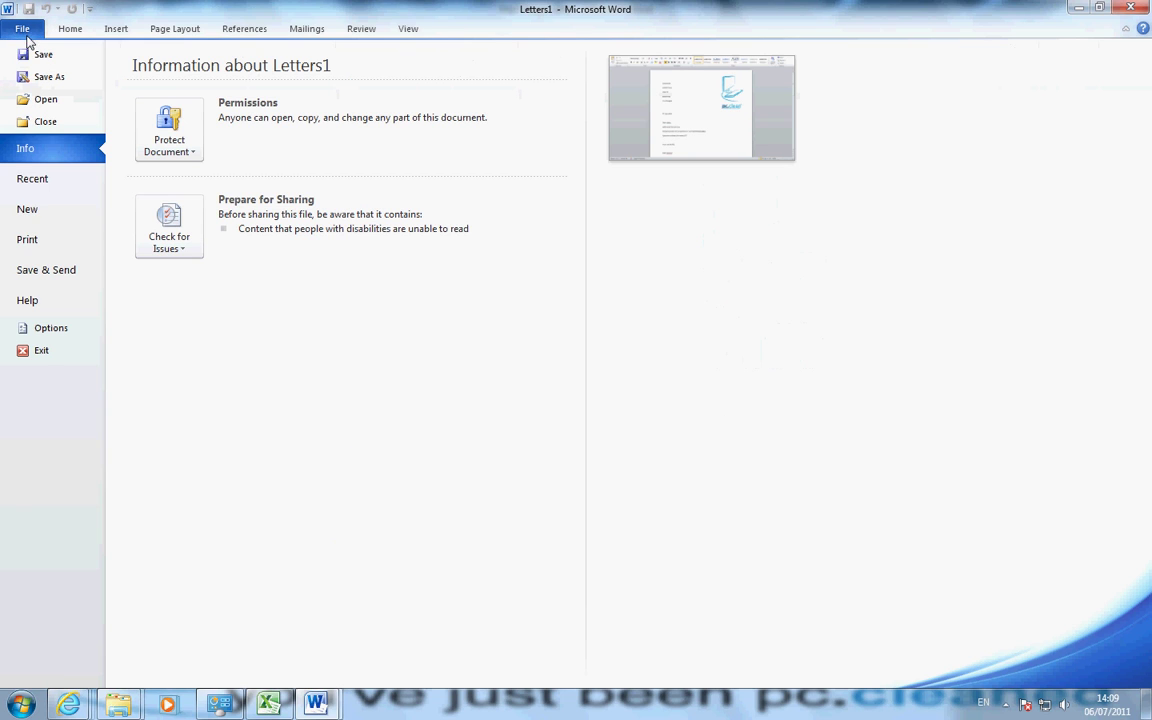
click(27, 241)
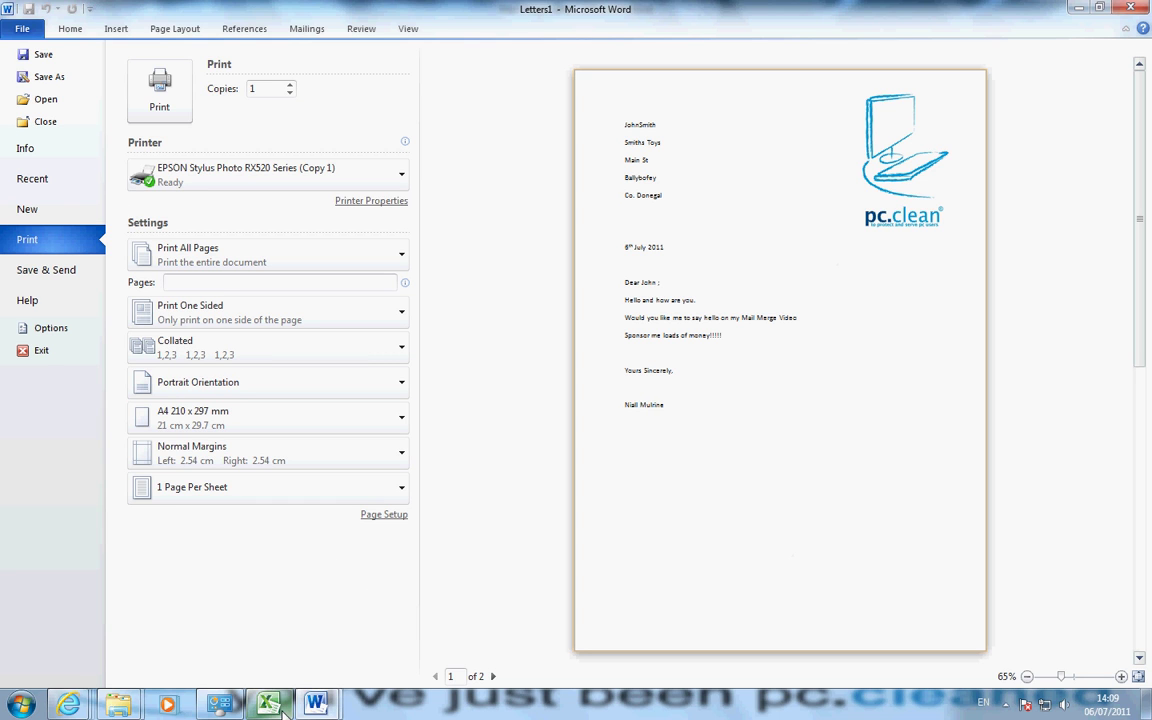
- Switch to the Mail Merge Excel sheet in Excel and select cell B6 below the recipient records
mouse_move(284, 710)
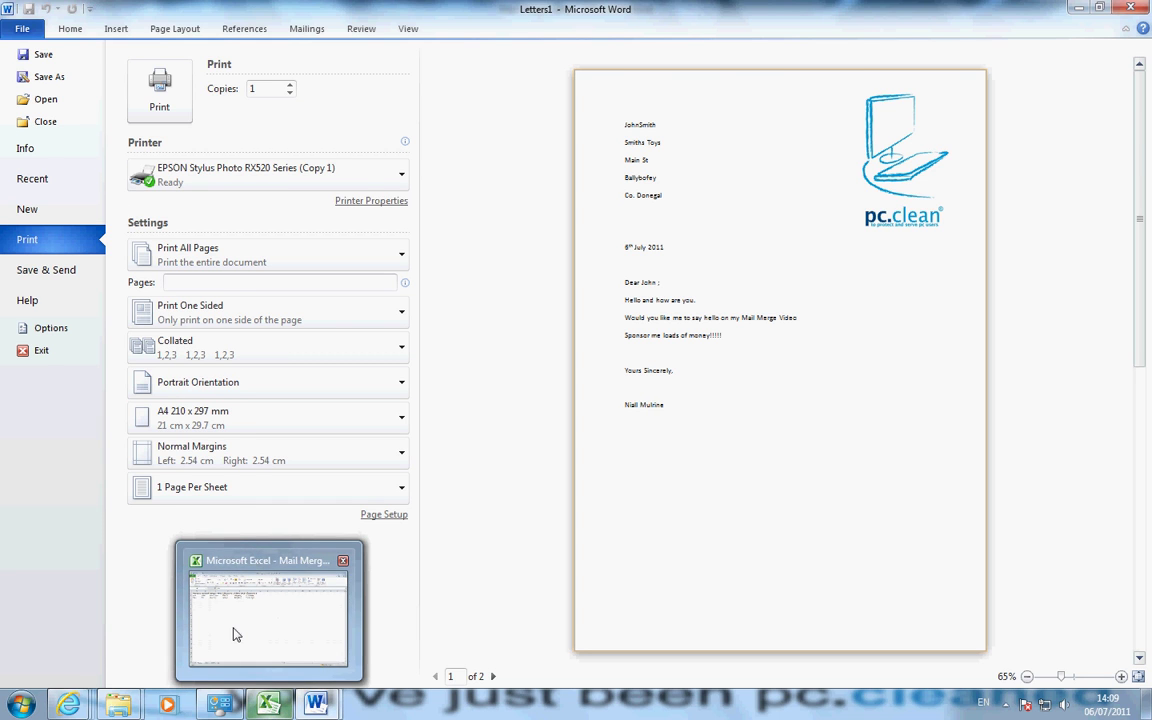
mouse_move(234, 633)
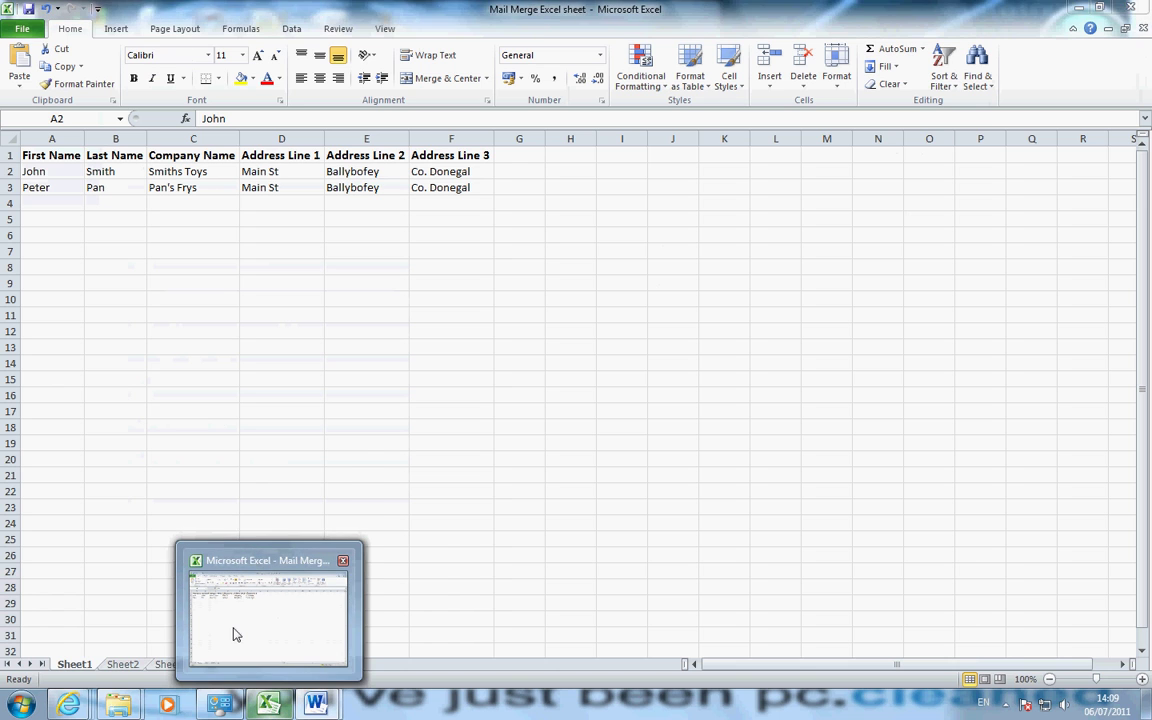
click(125, 236)
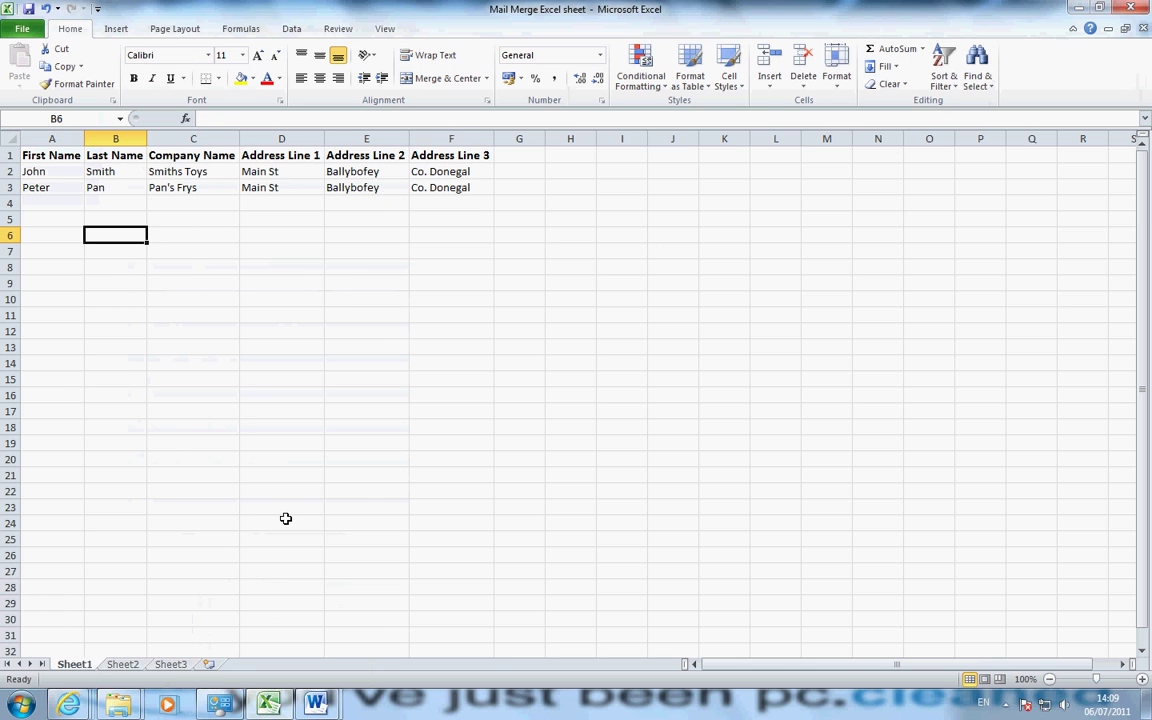